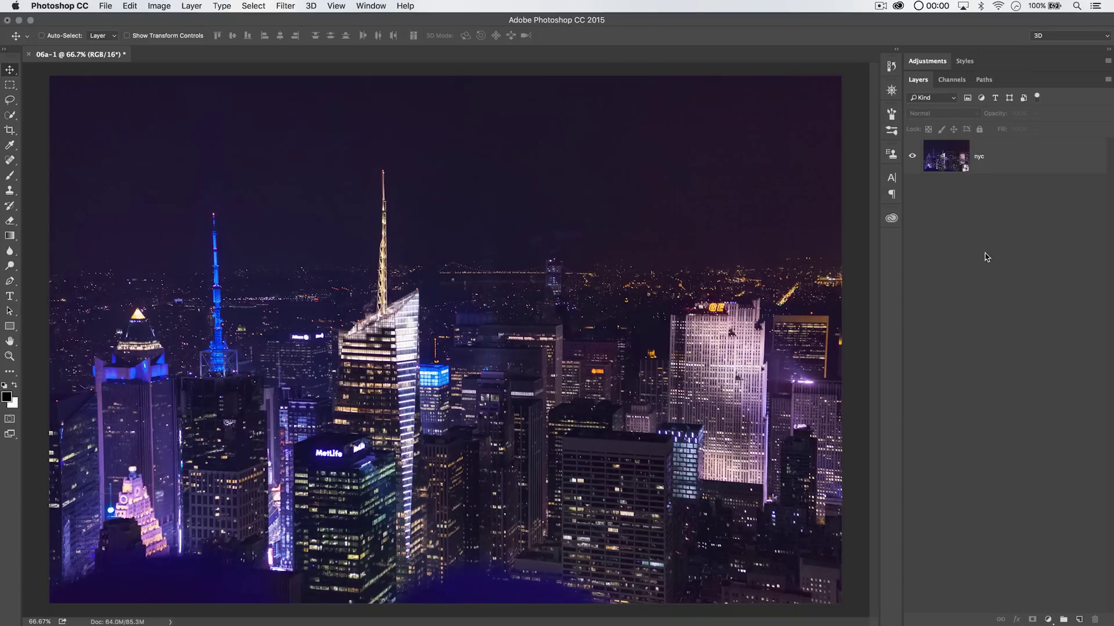
# - Select the nyc layer and zoom in to inspect noise in the upper-right sky
pyautogui.click(1003, 162)
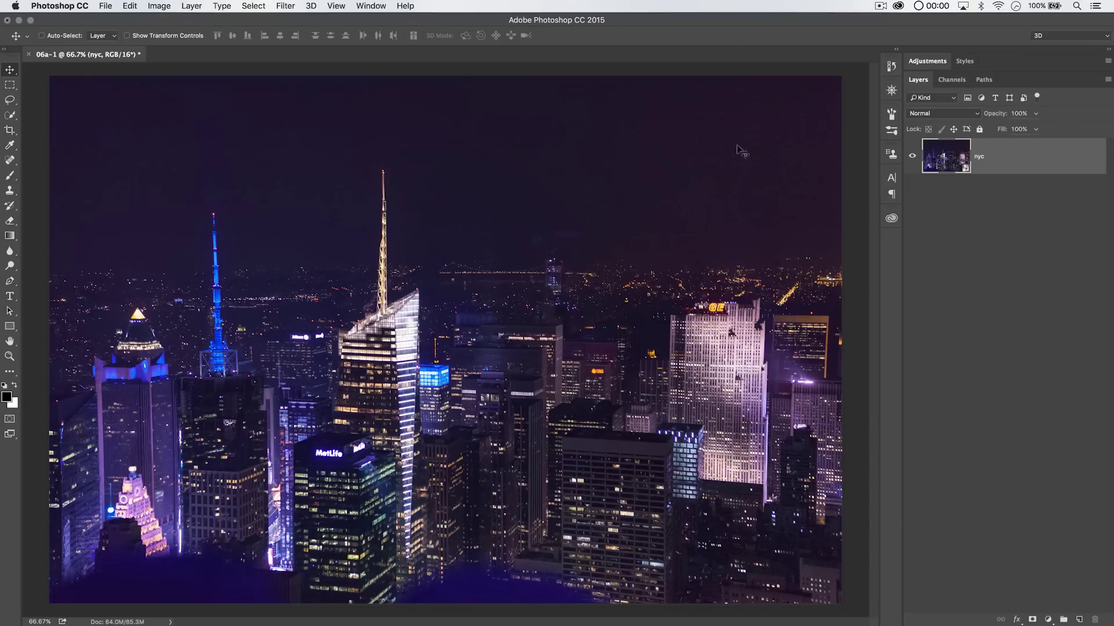
pyautogui.press('super')
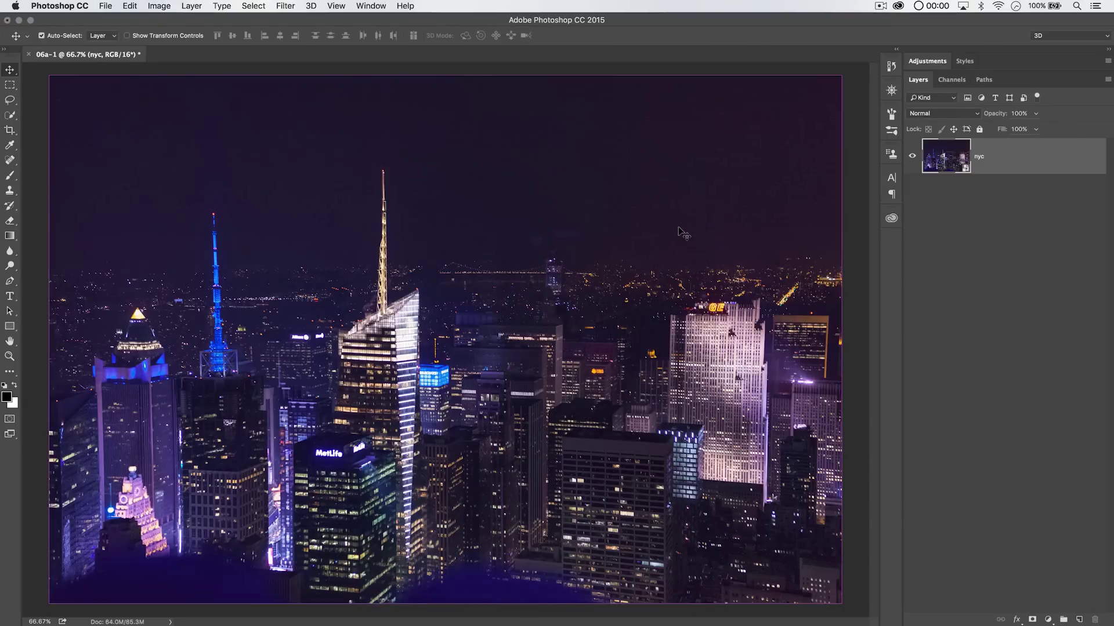
pyautogui.scroll(2, 679, 231)
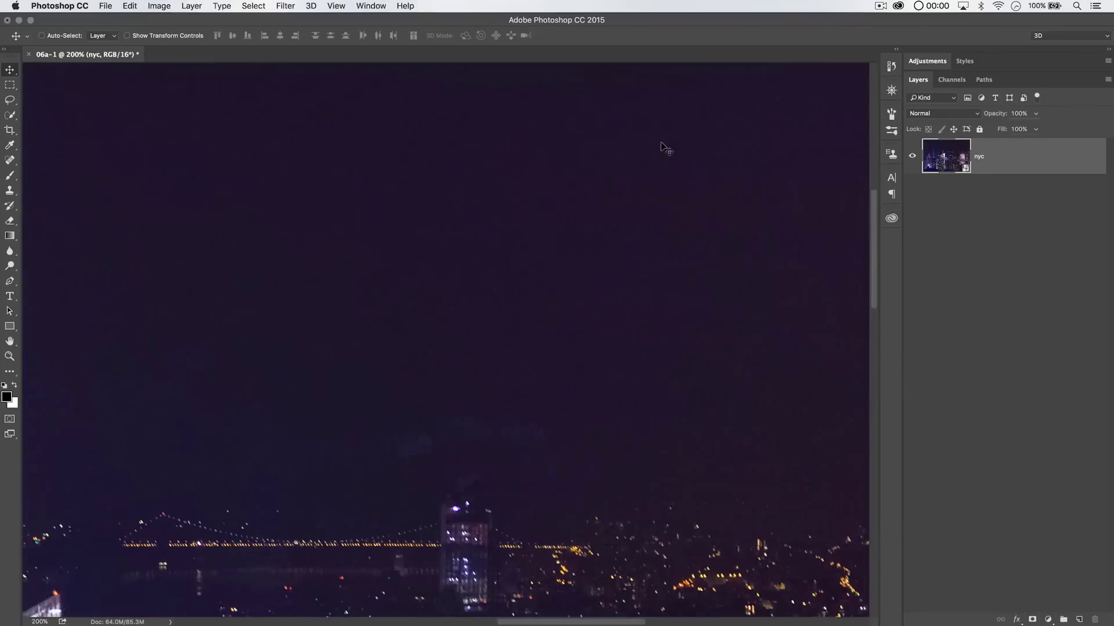
pyautogui.hscroll(-10, 665, 149)
pyautogui.scroll(-3, 666, 149)
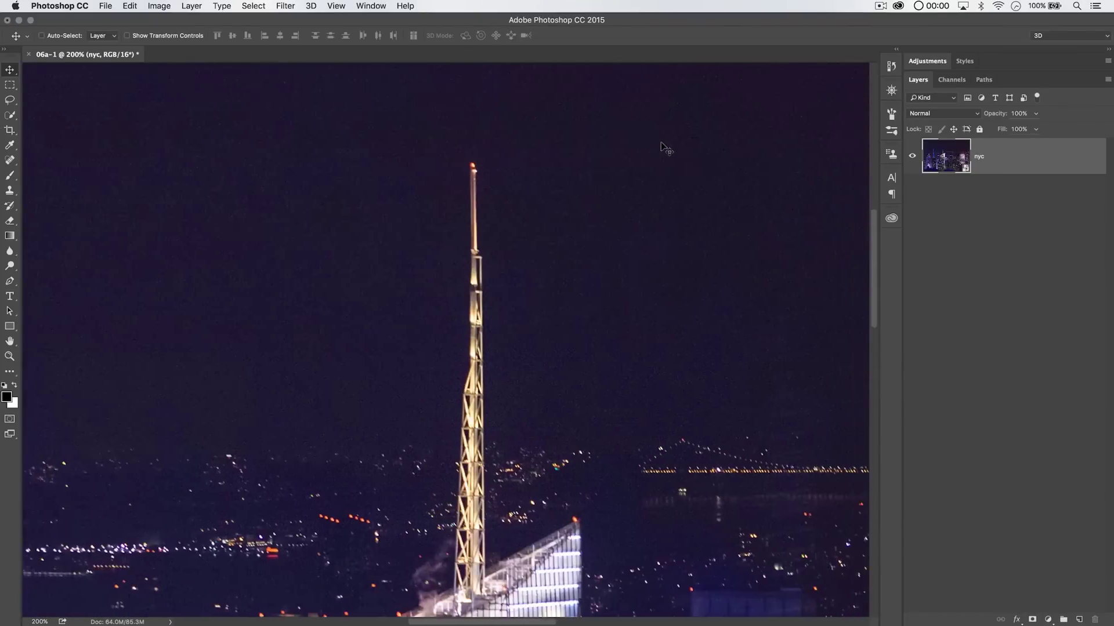
pyautogui.hscroll(5, 666, 149)
pyautogui.scroll(-4, 666, 149)
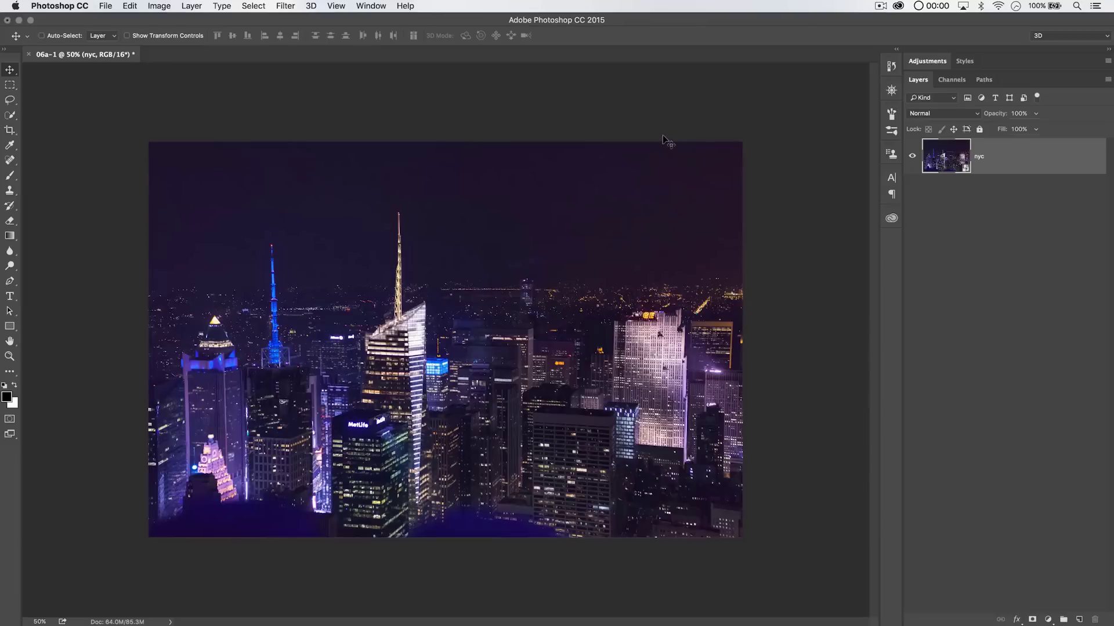
pyautogui.press('super+equal')
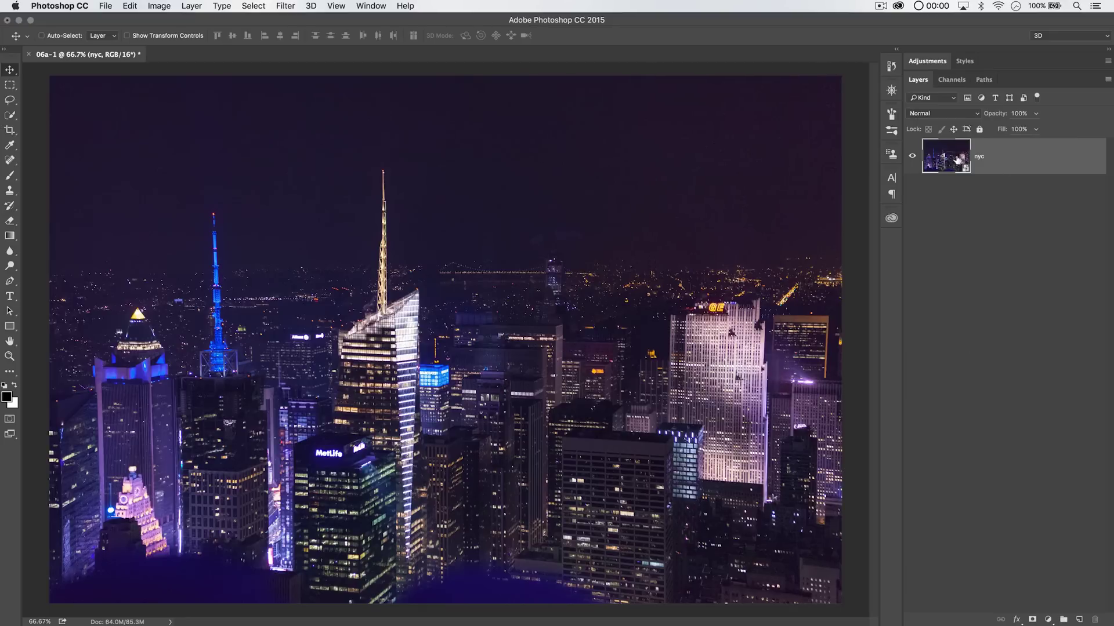
# - Apply Smart Sharpen to the nyc layer, with its preview showing the dark sky
pyautogui.click(290, 7)
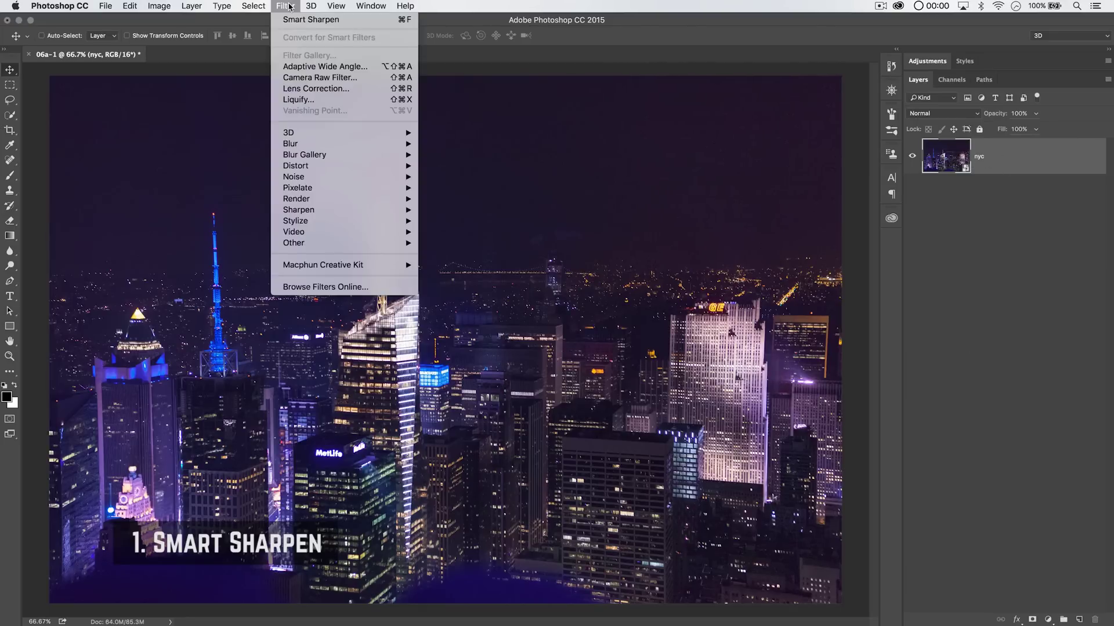
pyautogui.moveTo(360, 209)
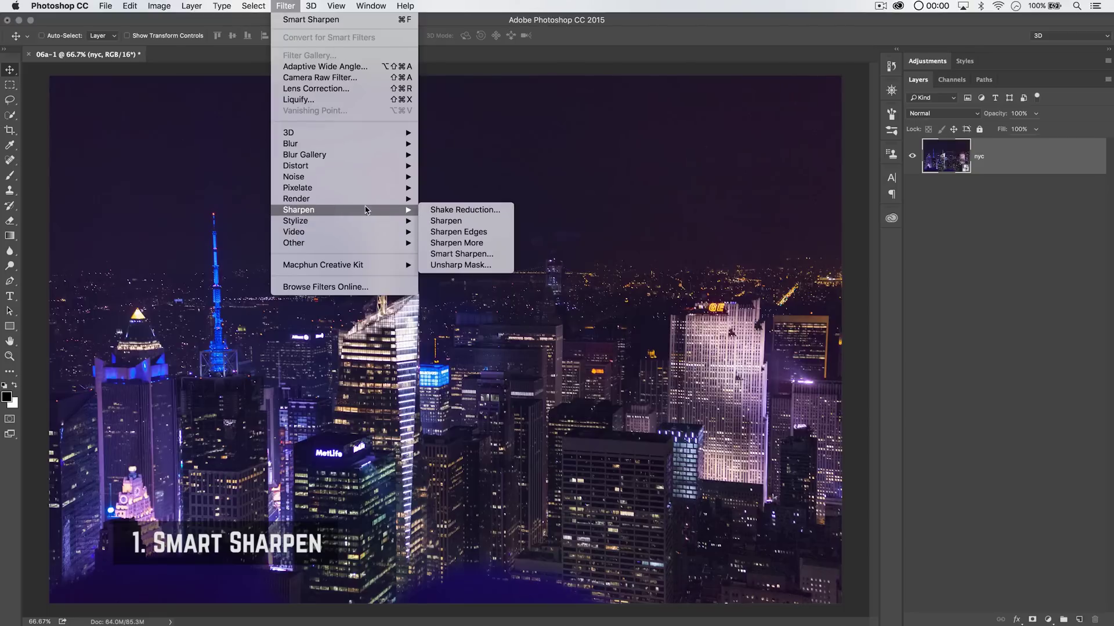
pyautogui.click(477, 255)
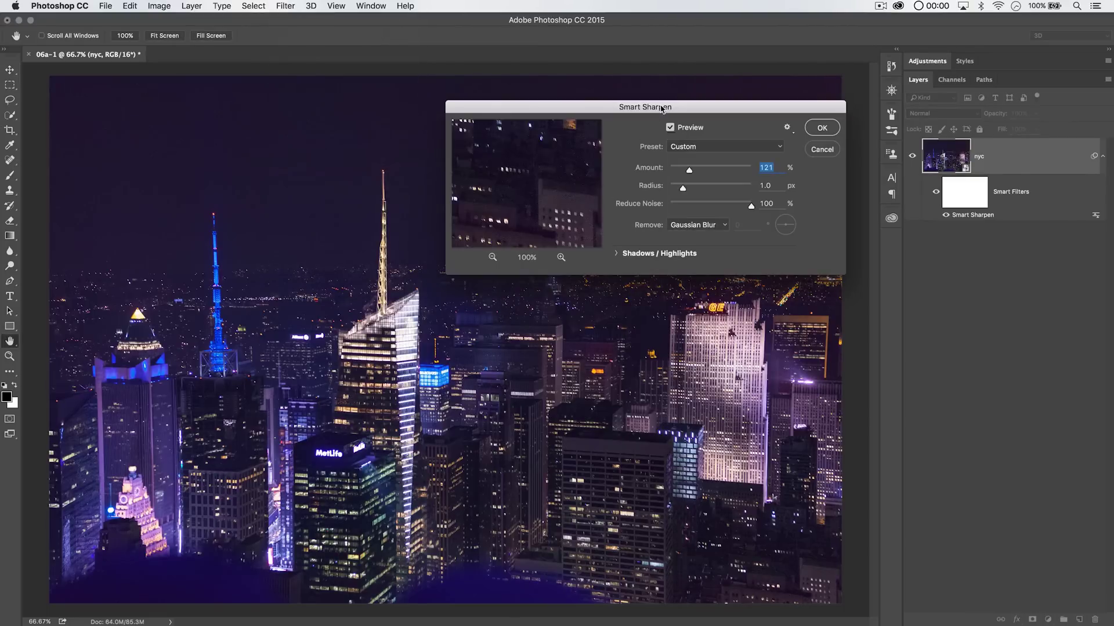
pyautogui.moveTo(662, 109); pyautogui.dragTo(587, 159)
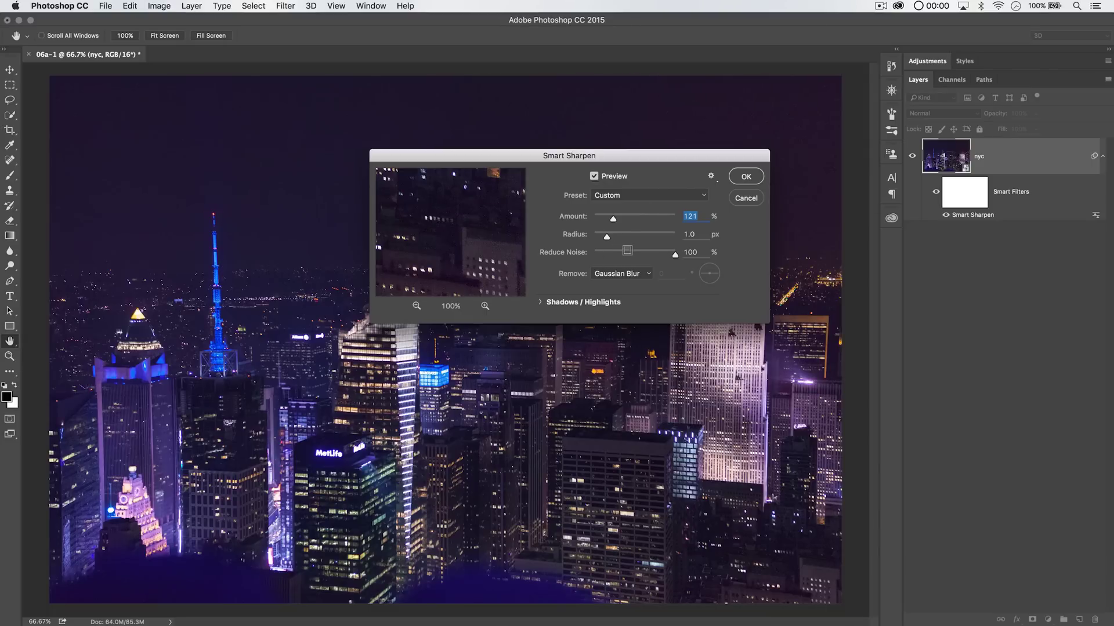
pyautogui.moveTo(468, 218); pyautogui.dragTo(447, 245)
pyautogui.click(275, 156)
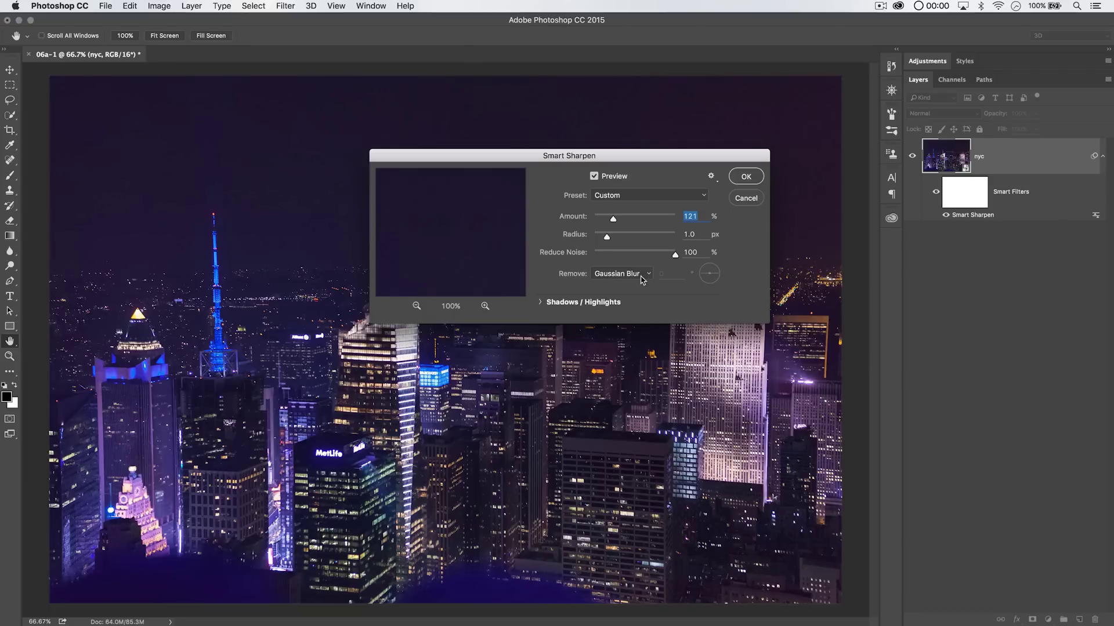
# - Set Smart Sharpen to Reduce Noise 26, Amount 131, Radius 1.1 and confirm
pyautogui.moveTo(676, 256); pyautogui.dragTo(578, 253)
pyautogui.moveTo(594, 254); pyautogui.dragTo(688, 260)
pyautogui.moveTo(613, 219); pyautogui.dragTo(583, 217)
pyautogui.moveTo(607, 236); pyautogui.dragTo(576, 237)
pyautogui.moveTo(627, 218); pyautogui.dragTo(653, 220)
pyautogui.click(608, 237)
pyautogui.moveTo(630, 218); pyautogui.dragTo(616, 219)
pyautogui.click(746, 176)
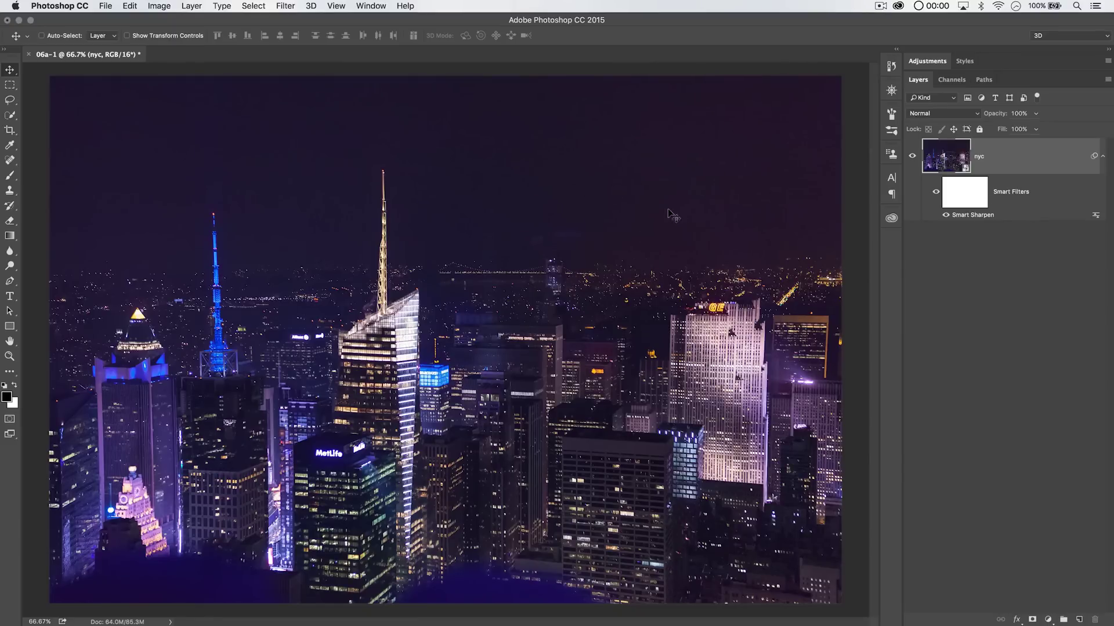
# - Zoom the sharpened image to 200% and pan around to inspect it
pyautogui.press('super+1')
pyautogui.press('super+equal')
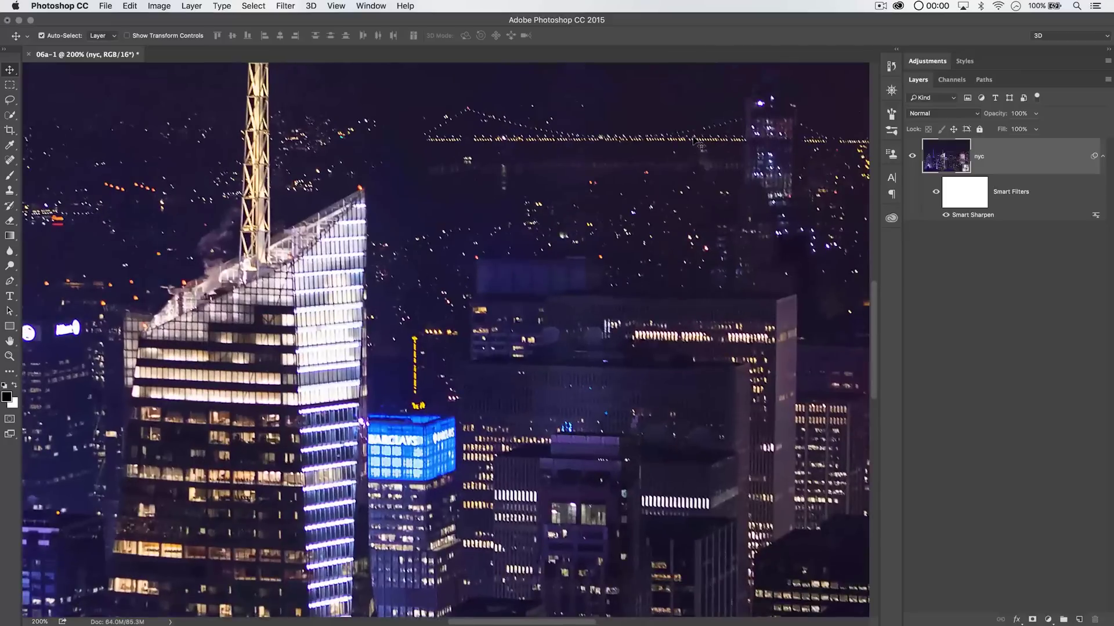
pyautogui.scroll(6, 621, 141)
pyautogui.hscroll(4, 620, 141)
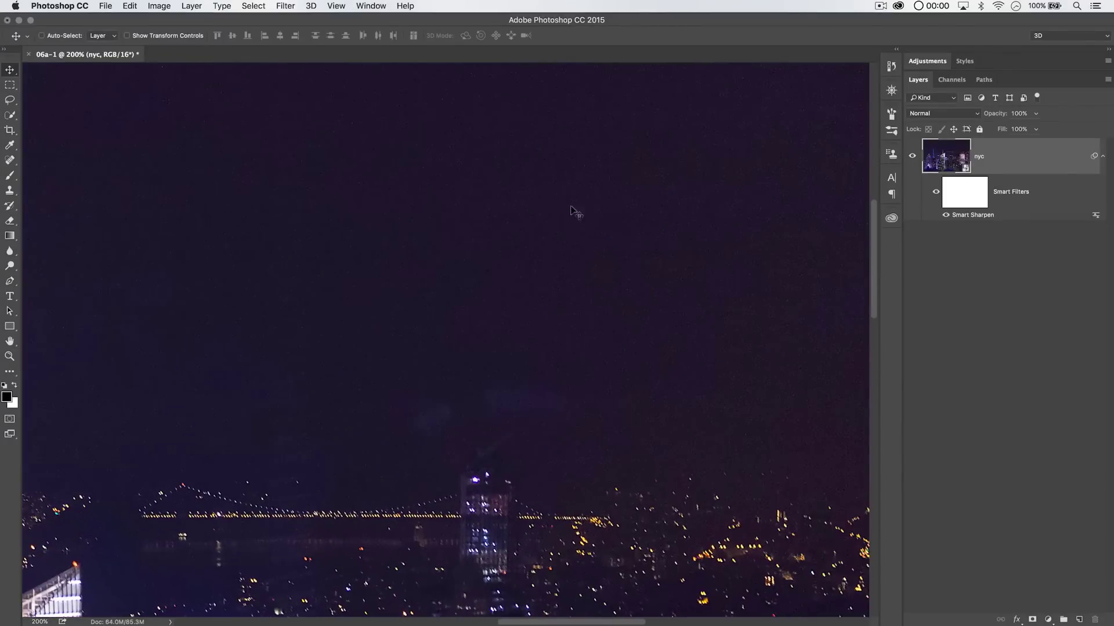
pyautogui.scroll(3, 554, 197)
pyautogui.hscroll(-5, 554, 198)
pyautogui.scroll(-1, 553, 197)
pyautogui.hscroll(-2, 554, 198)
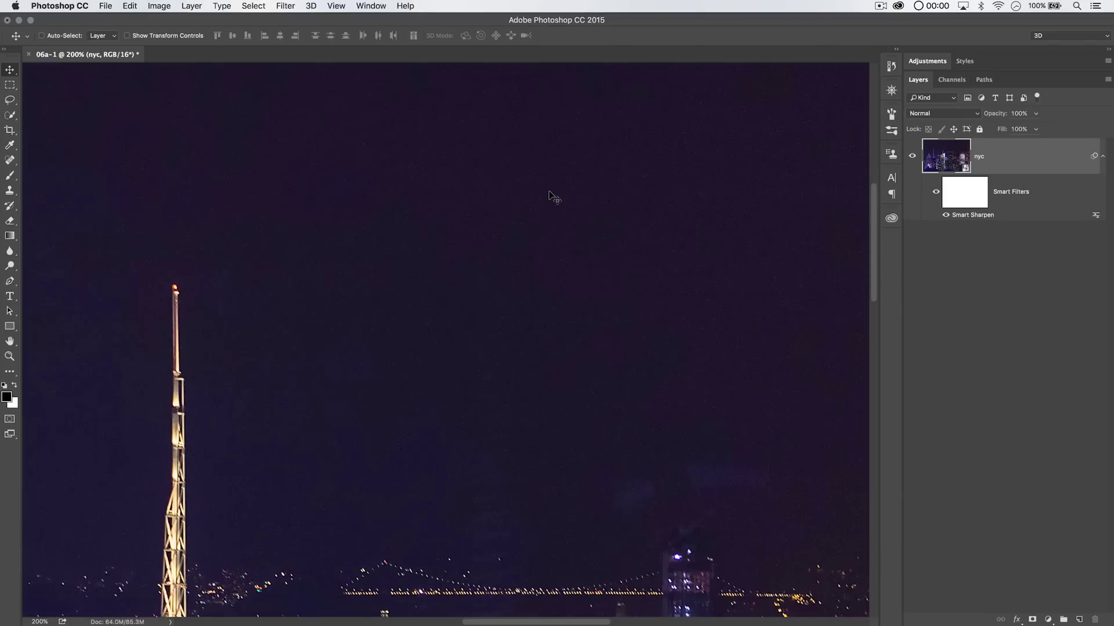
# - Compare the Smart Sharpen filter off and on, then delete it from the nyc layer
pyautogui.click(934, 192)
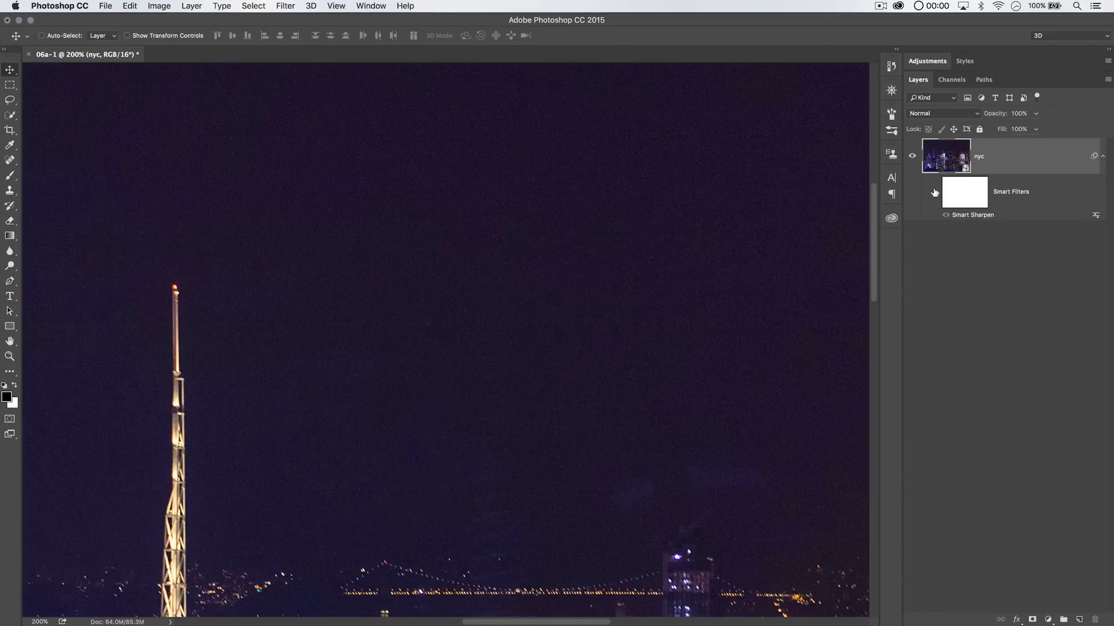
pyautogui.click(934, 192)
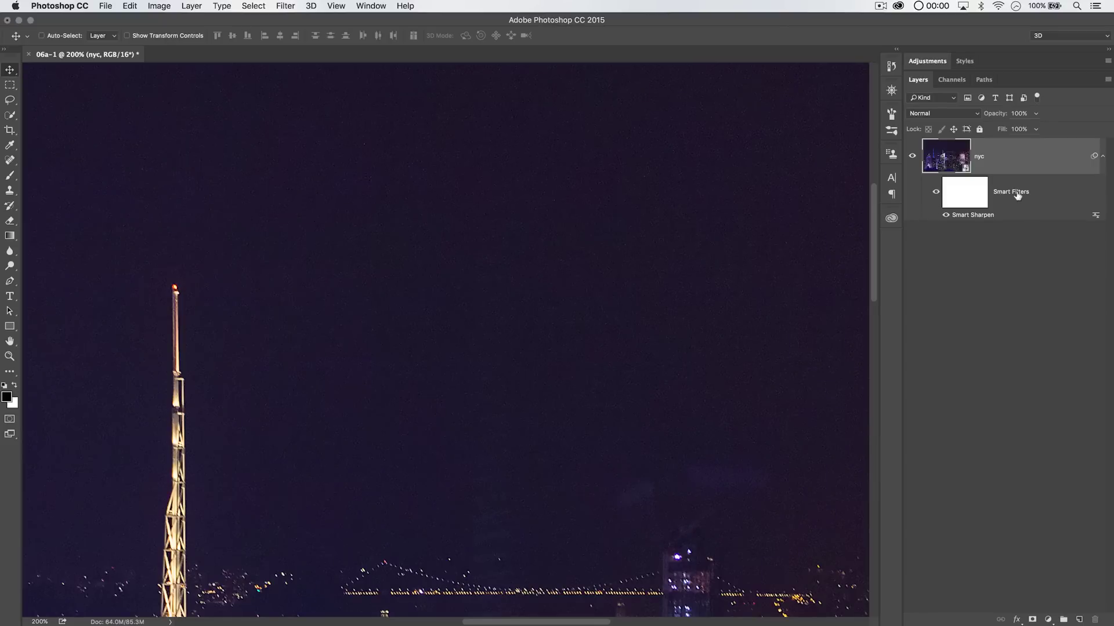
pyautogui.moveTo(1018, 196); pyautogui.dragTo(1094, 620)
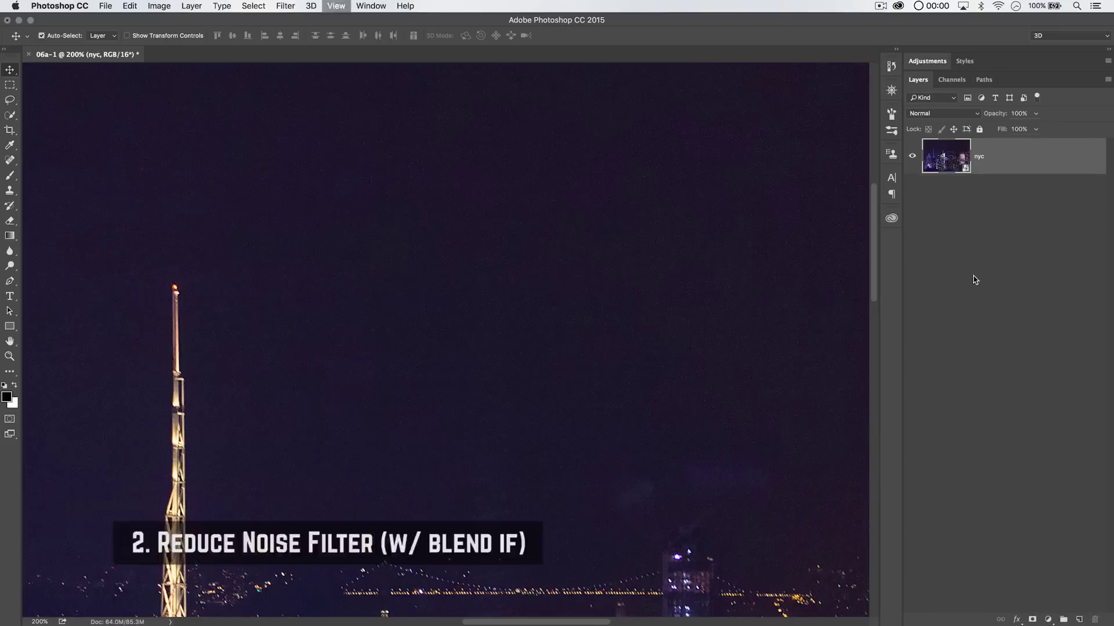
pyautogui.press('super+minus')
pyautogui.press('super+minus')
pyautogui.press('super+minus')
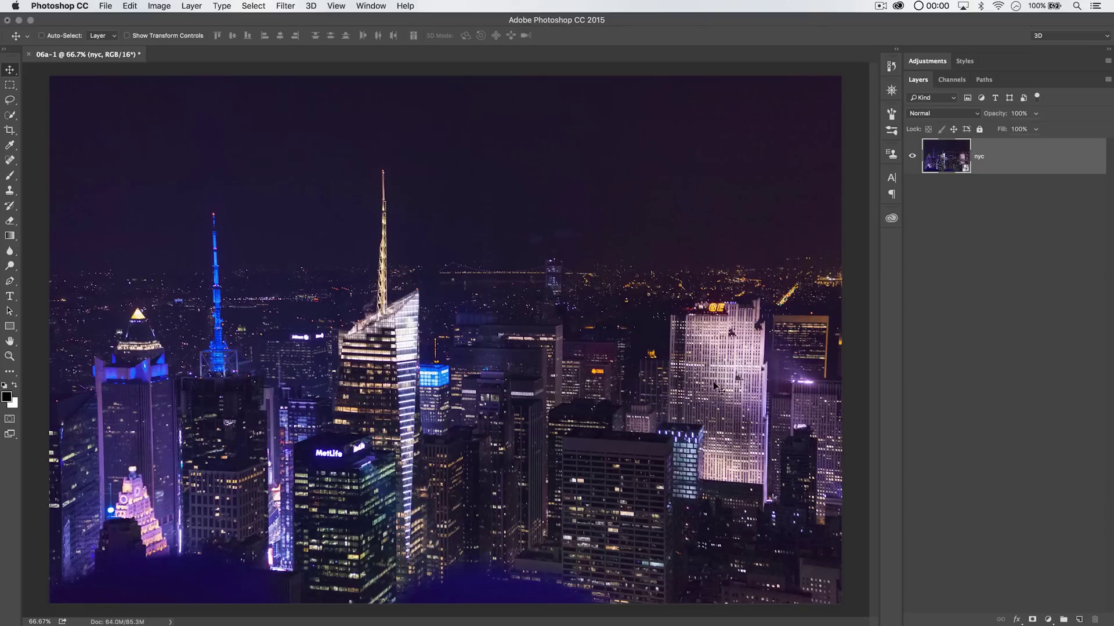
# - Browse the Noise filters menu and dismiss it without applying anything
pyautogui.click(276, 5)
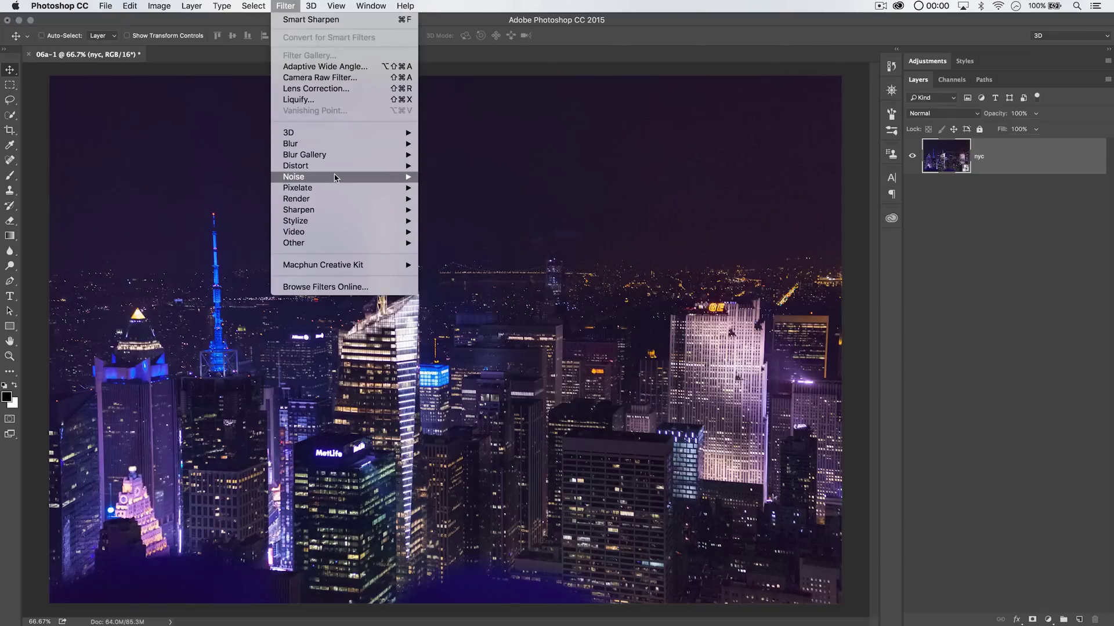
pyautogui.moveTo(336, 177)
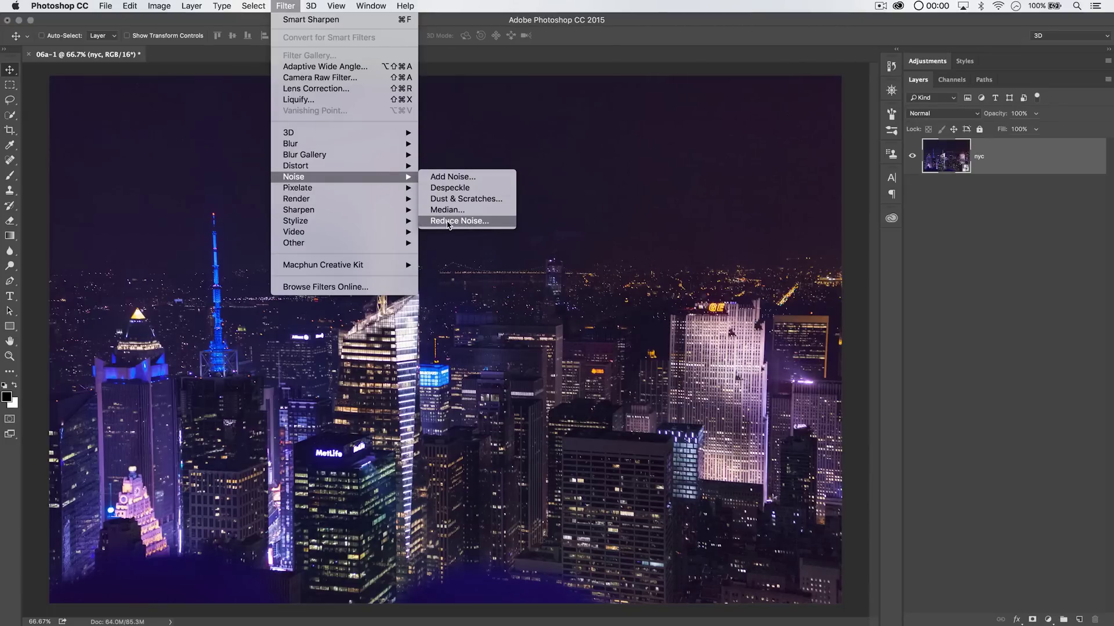
pyautogui.click(942, 301)
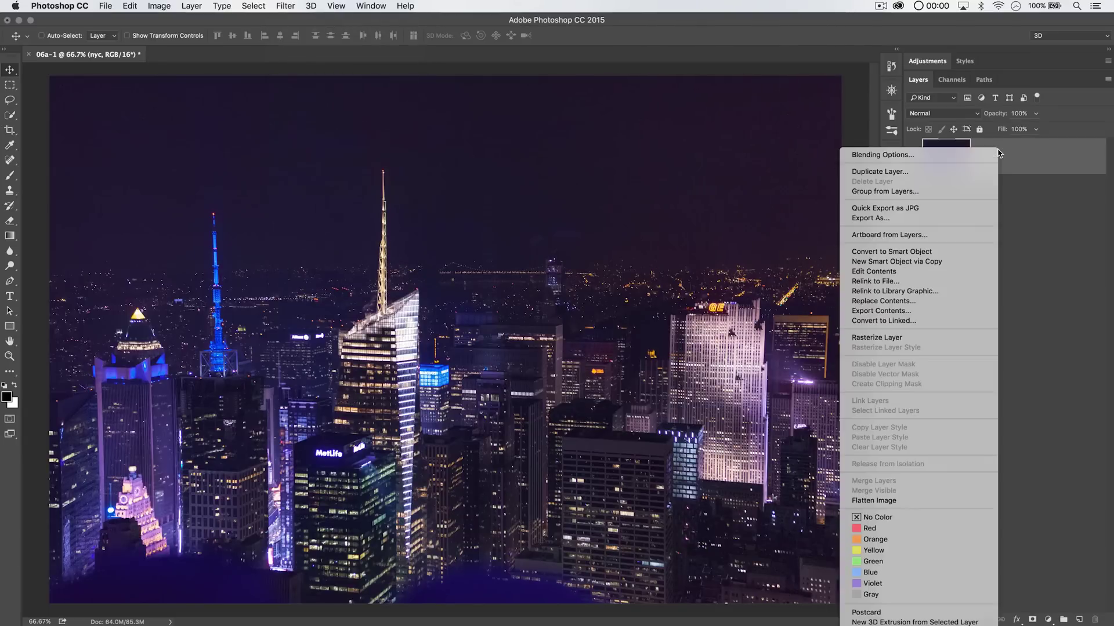
pyautogui.press('Escape')
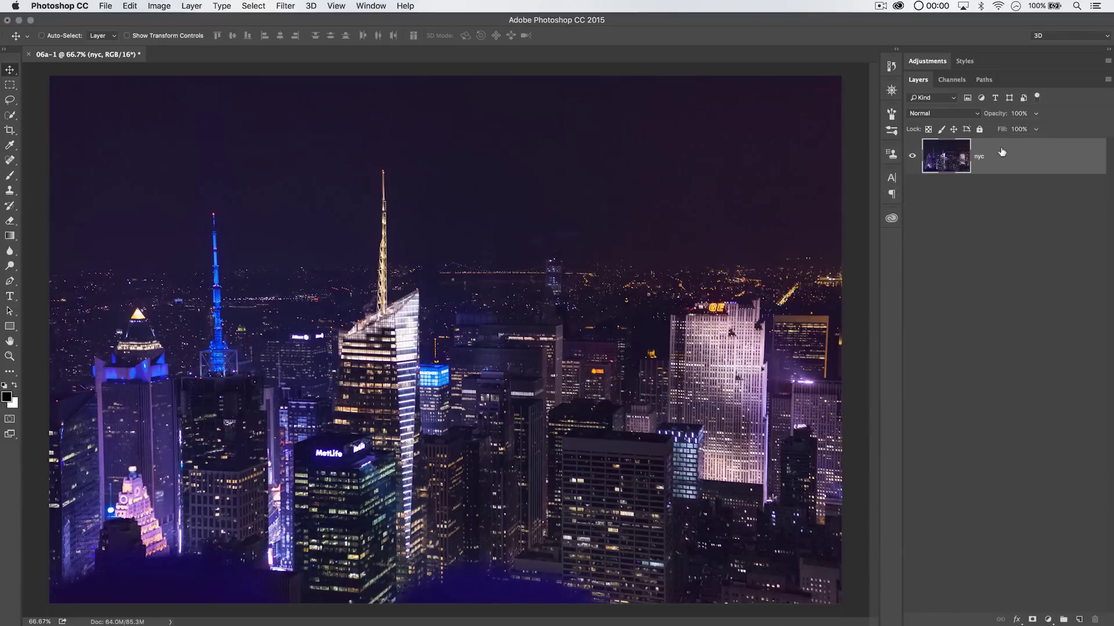
# - Duplicate the nyc layer with Cmd+J and rename the copy nyc-reduce-noise
pyautogui.press('super+j')
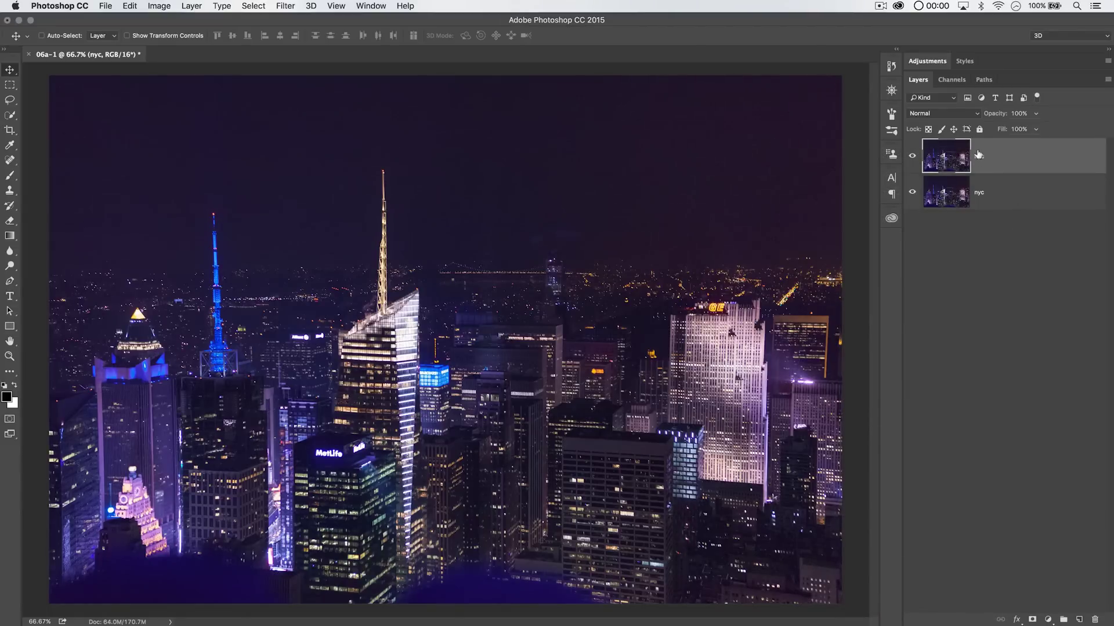
pyautogui.doubleClick(977, 154)
pyautogui.press('Return')
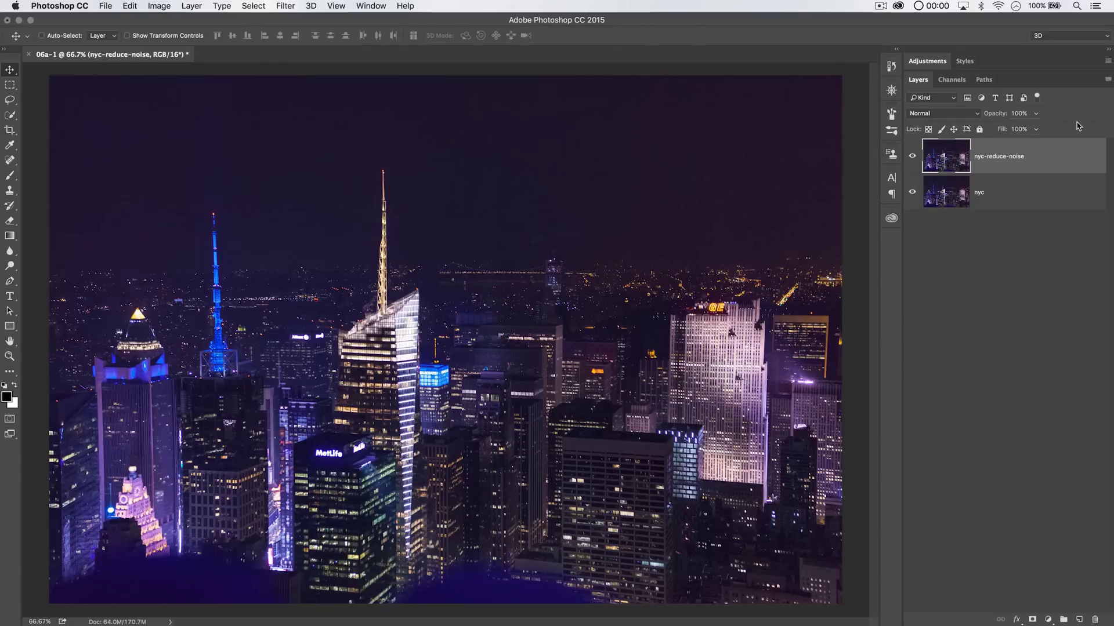
pyautogui.click(296, 4)
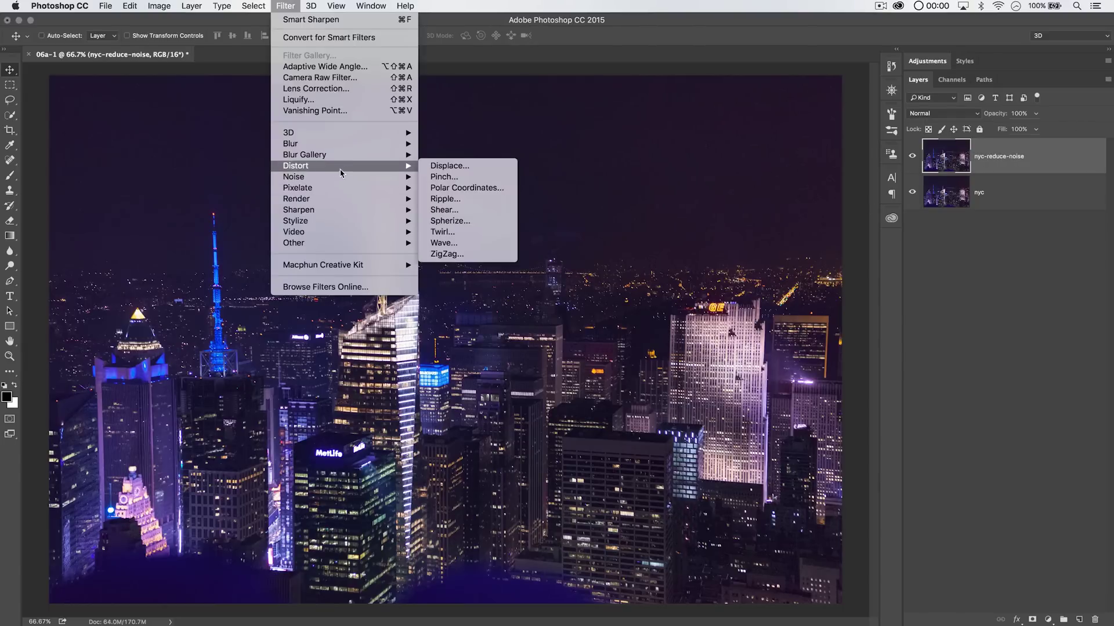
# - Open Reduce Noise on the copy and adjust the Blue channel in Advanced Per Channel settings
pyautogui.moveTo(343, 177)
pyautogui.click(459, 221)
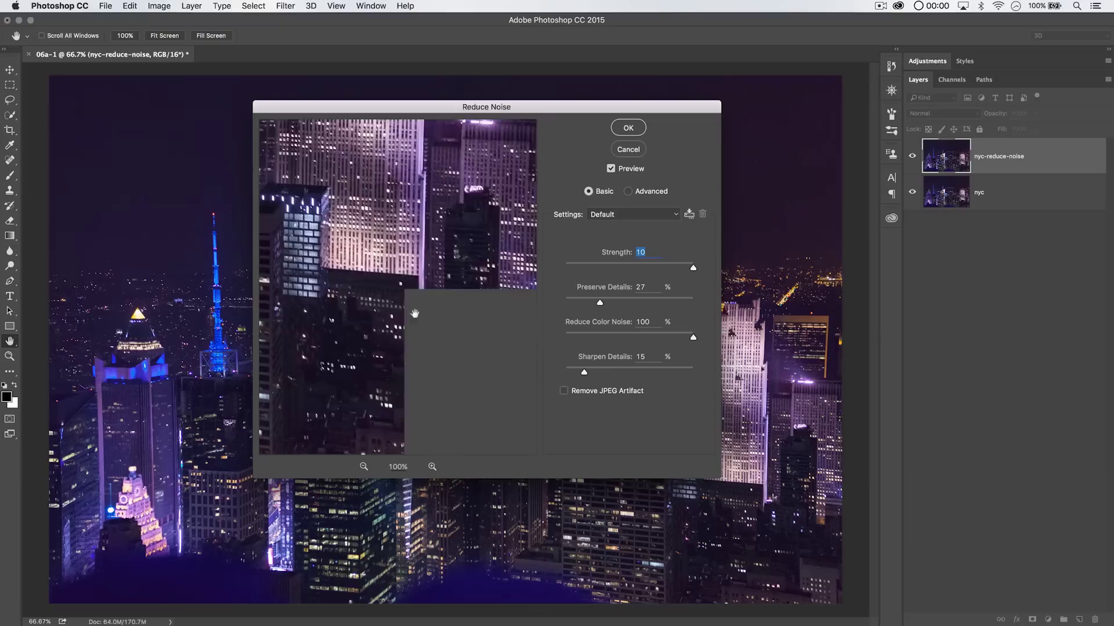
pyautogui.moveTo(418, 218); pyautogui.dragTo(400, 365)
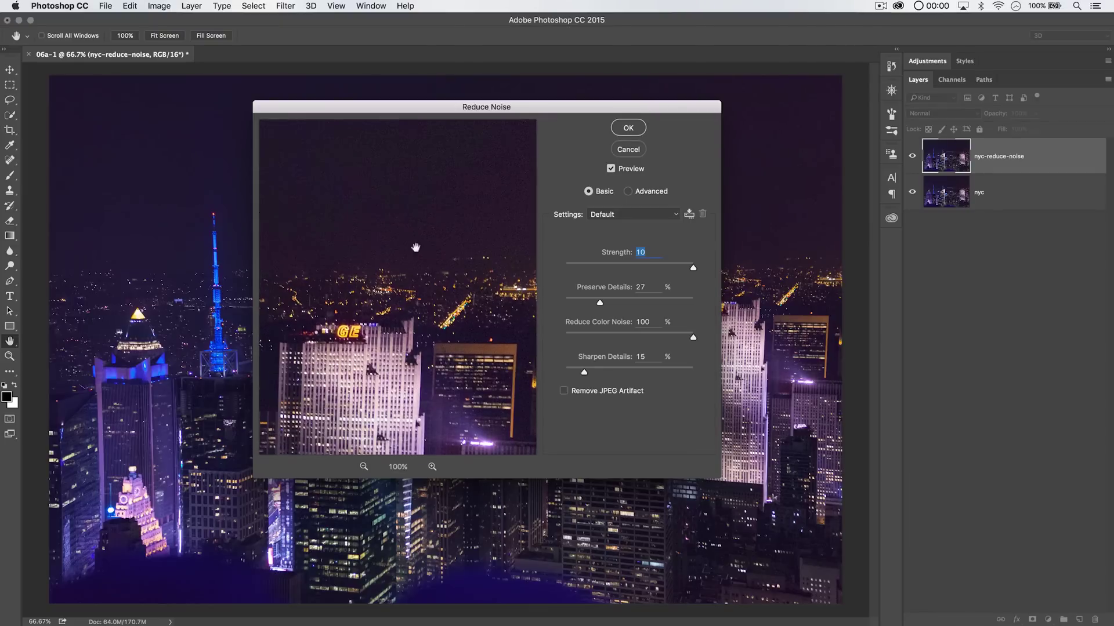
pyautogui.click(633, 193)
pyautogui.click(594, 234)
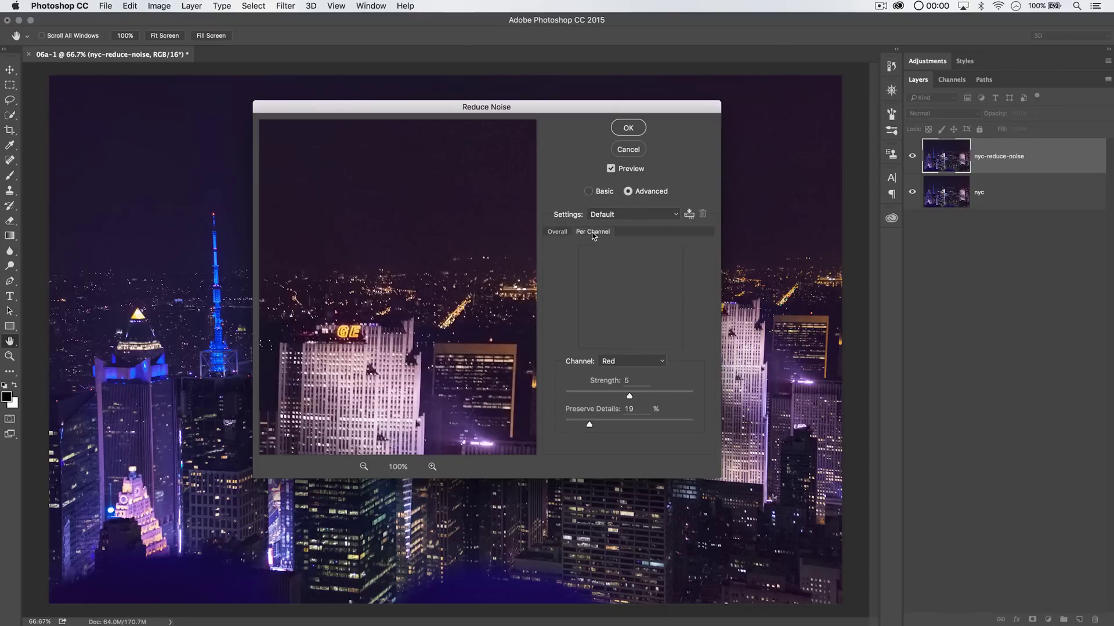
pyautogui.click(629, 364)
pyautogui.click(648, 374)
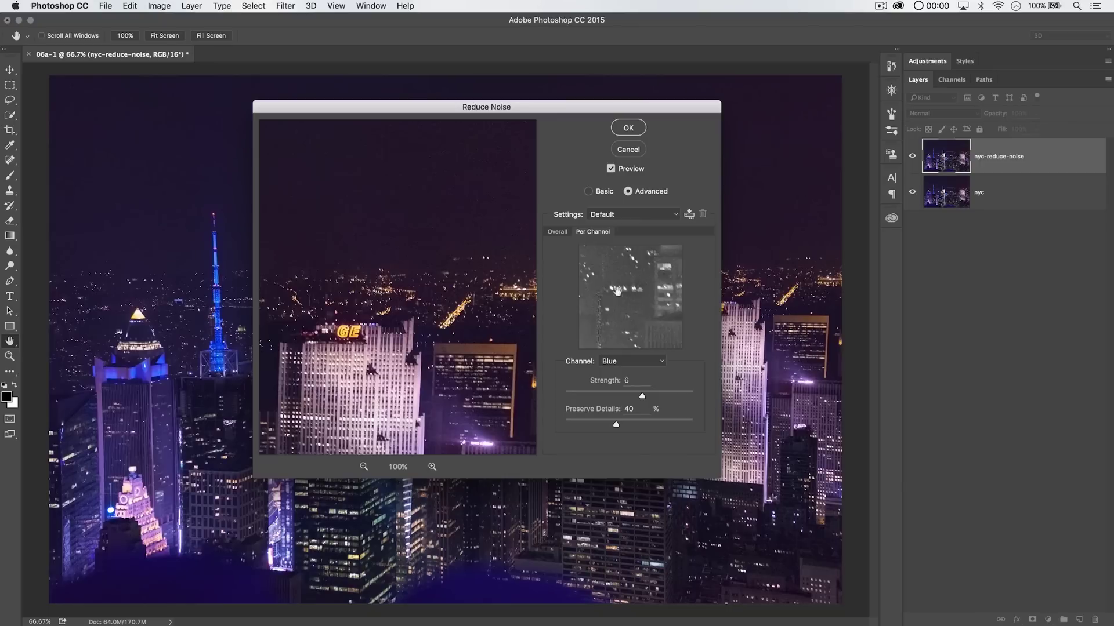
# - Set overall Strength 10, Preserve Details 9, Reduce Color Noise 50, and apply
pyautogui.click(558, 232)
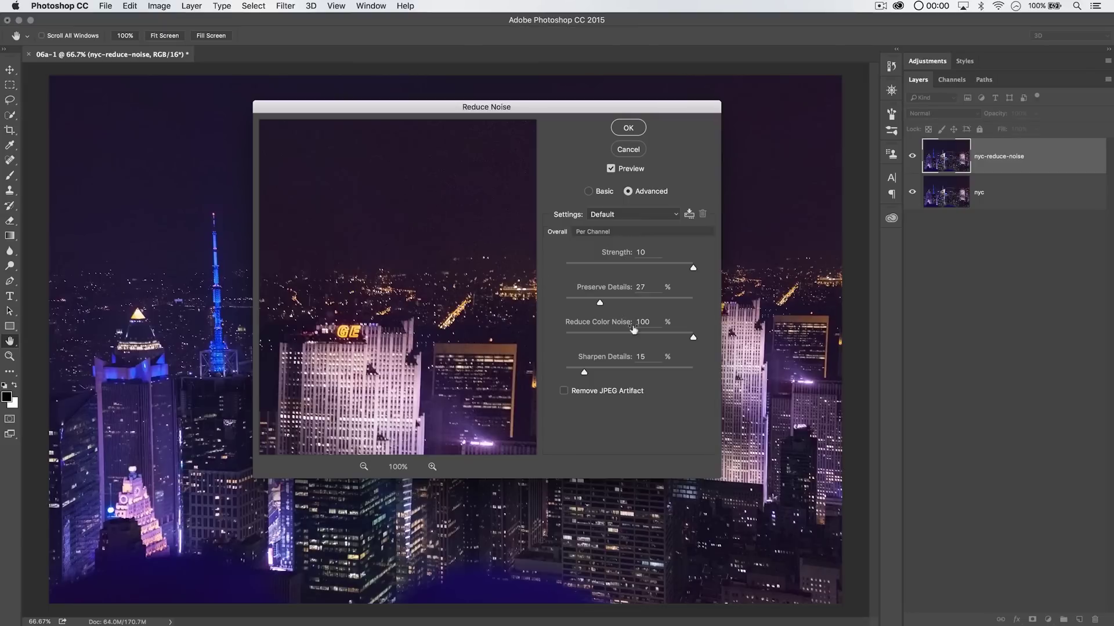
pyautogui.click(693, 269)
pyautogui.moveTo(598, 304); pyautogui.dragTo(588, 305)
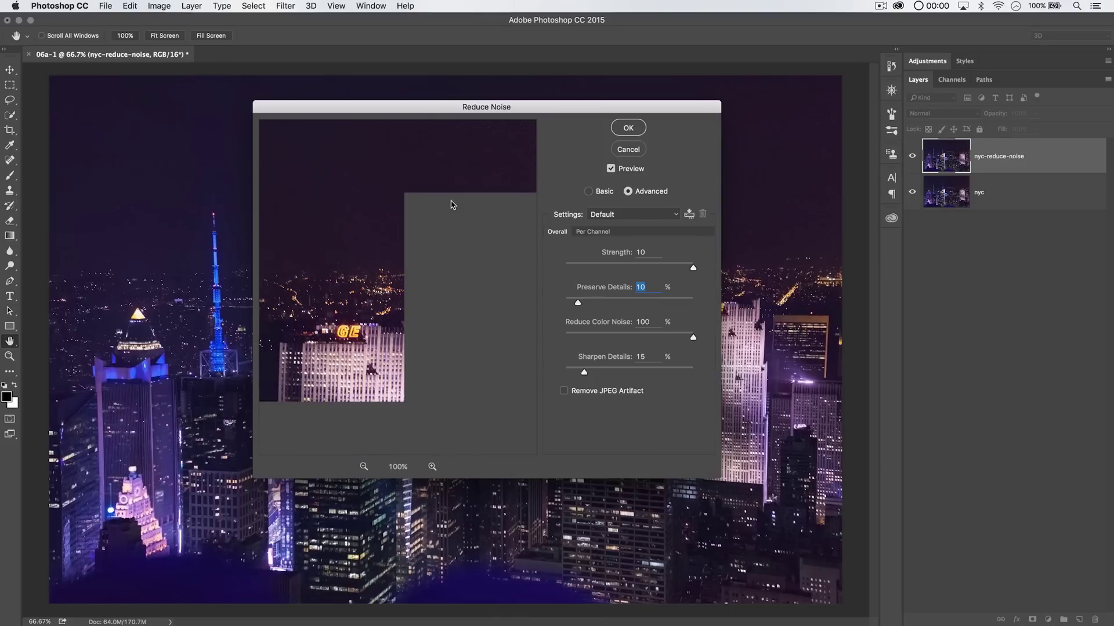
pyautogui.press('Down')
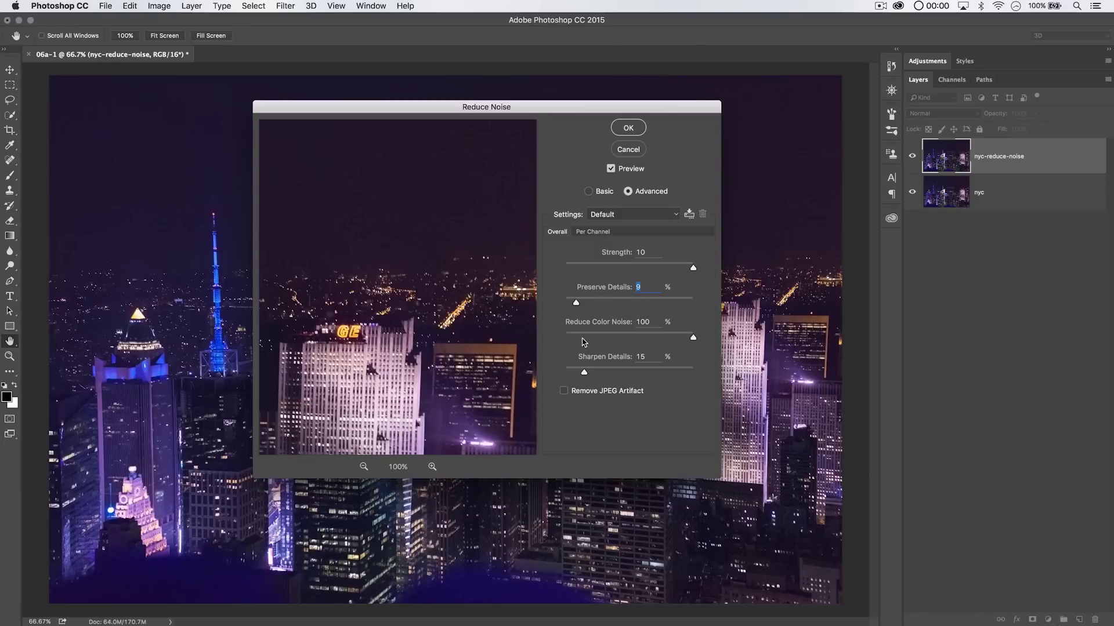
pyautogui.click(637, 337)
pyautogui.click(630, 128)
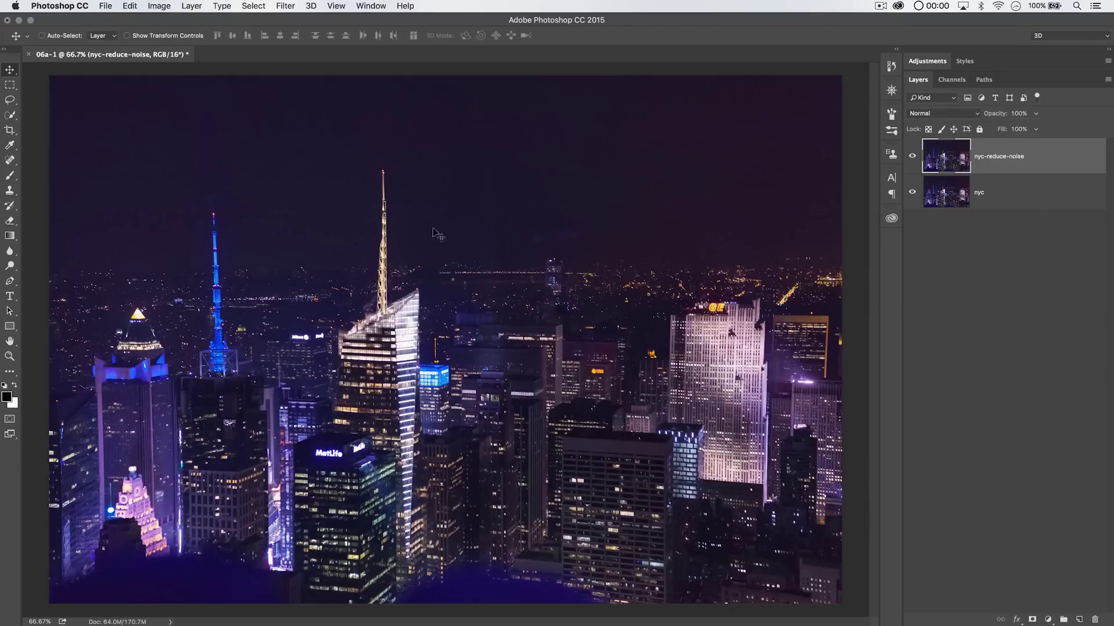
# - At 300% zoom, toggle the nyc-reduce-noise layer on and off to compare, then return to 100%
pyautogui.press('super+equal')
pyautogui.press('super+equal')
pyautogui.press('super+equal')
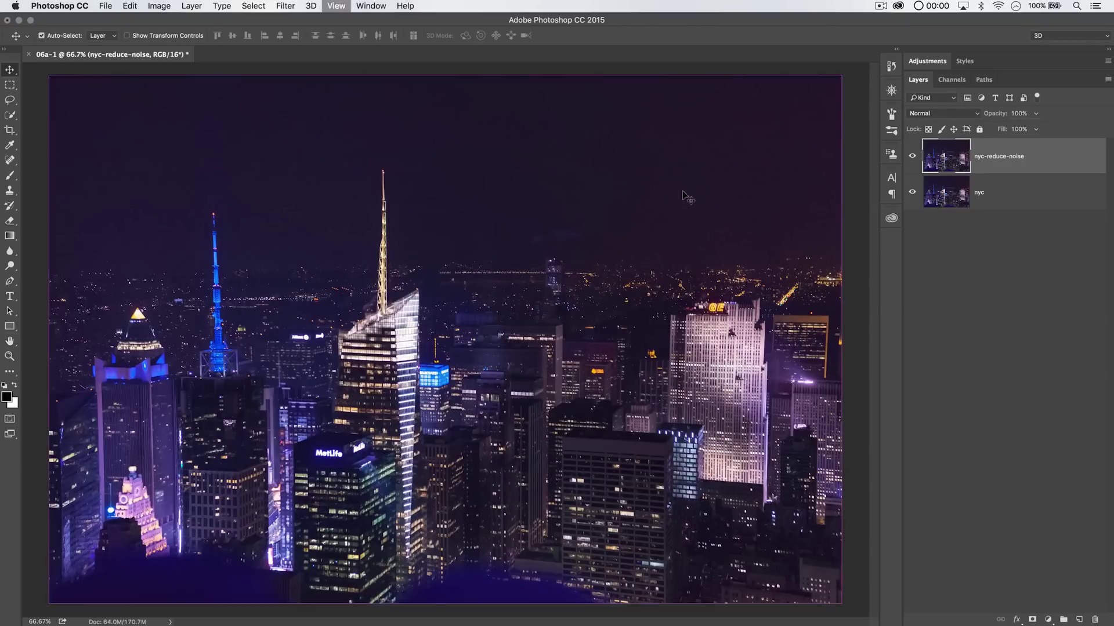
pyautogui.hscroll(-5, 284, 287)
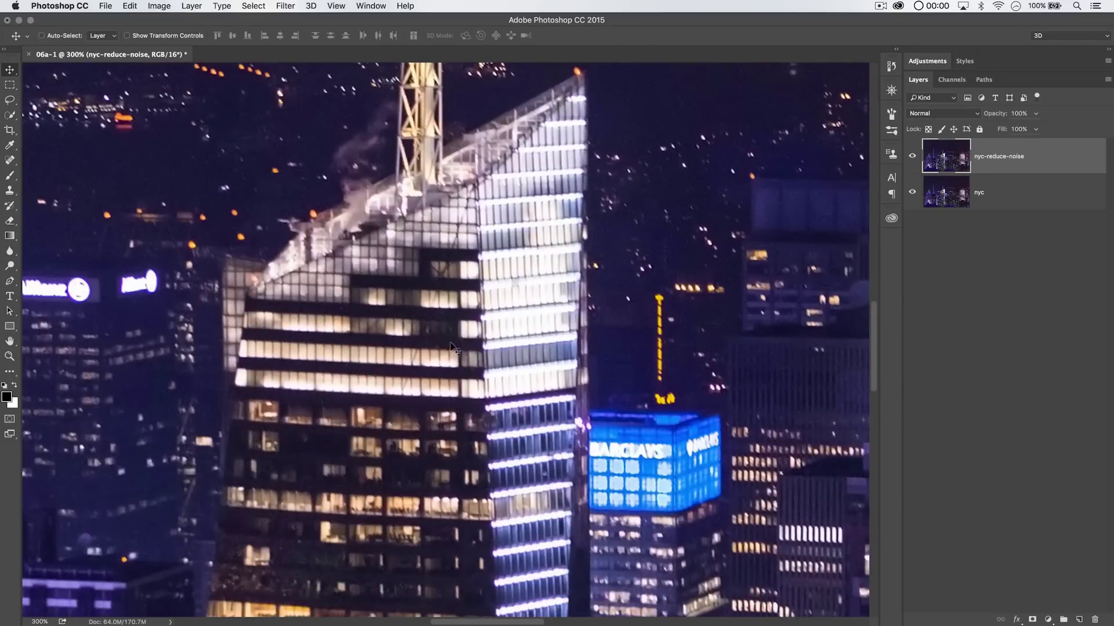
pyautogui.scroll(5, 638, 258)
pyautogui.hscroll(5, 638, 258)
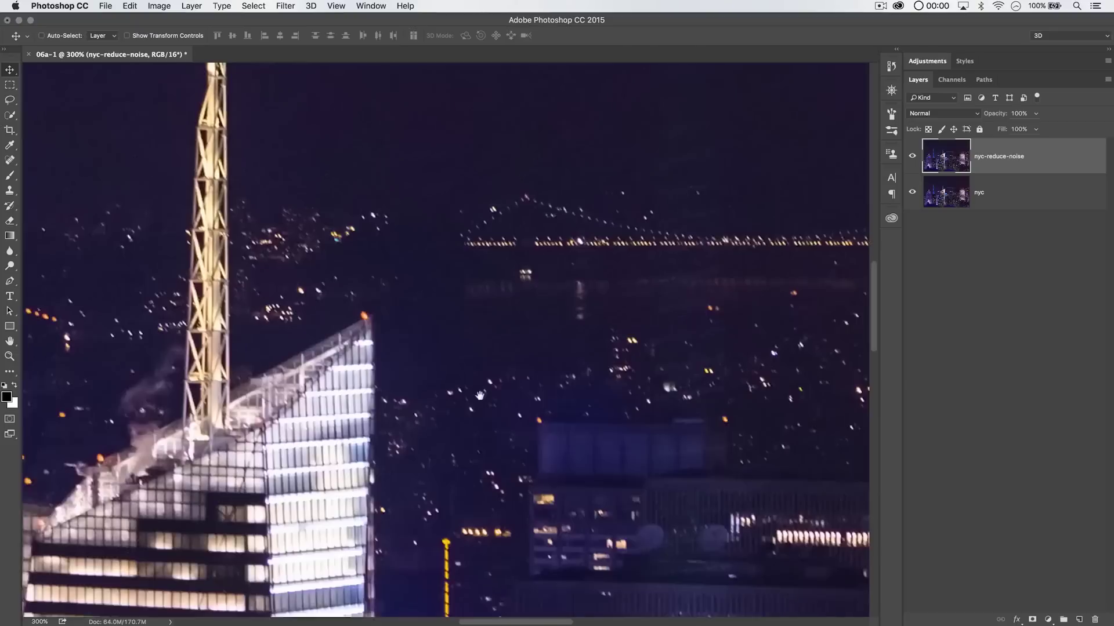
pyautogui.scroll(3, 599, 255)
pyautogui.hscroll(1, 598, 255)
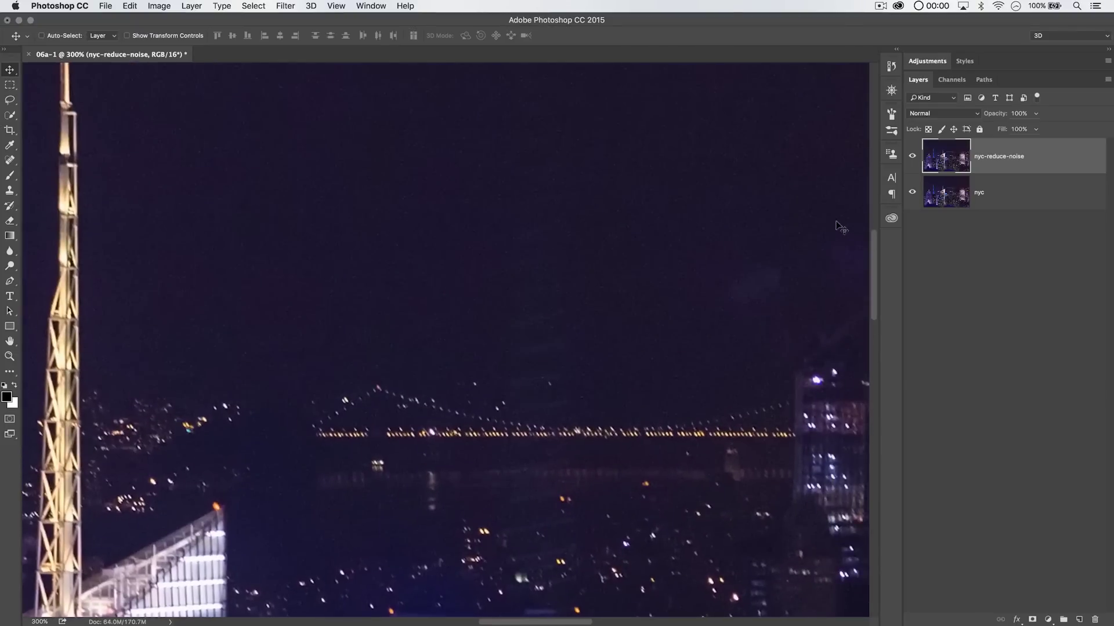
pyautogui.click(912, 155)
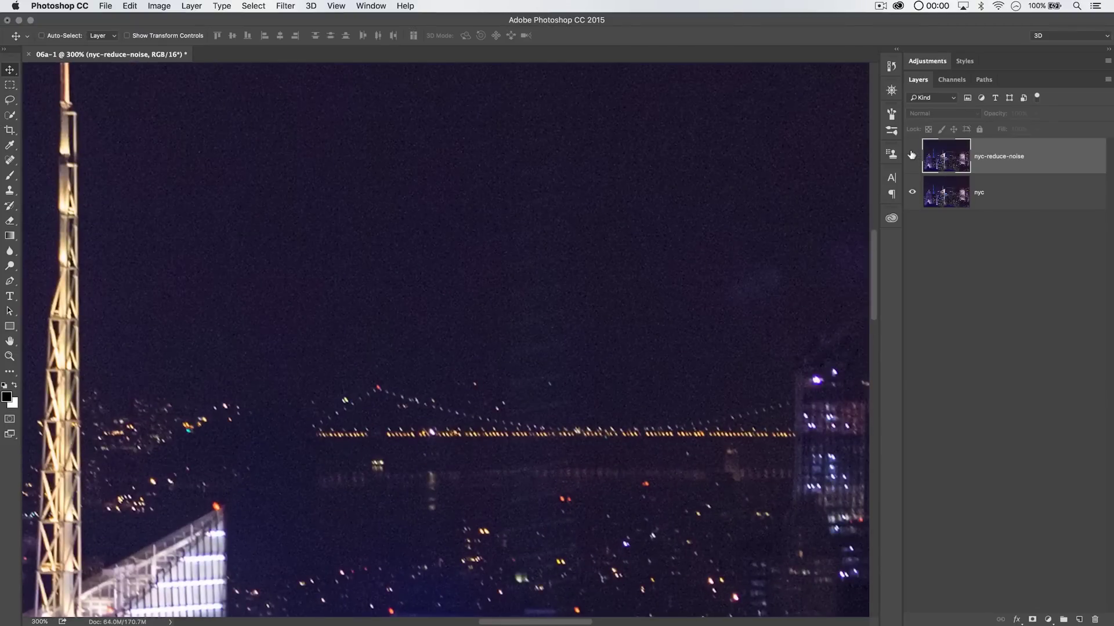
pyautogui.click(911, 156)
pyautogui.click(911, 156)
pyautogui.click(911, 156)
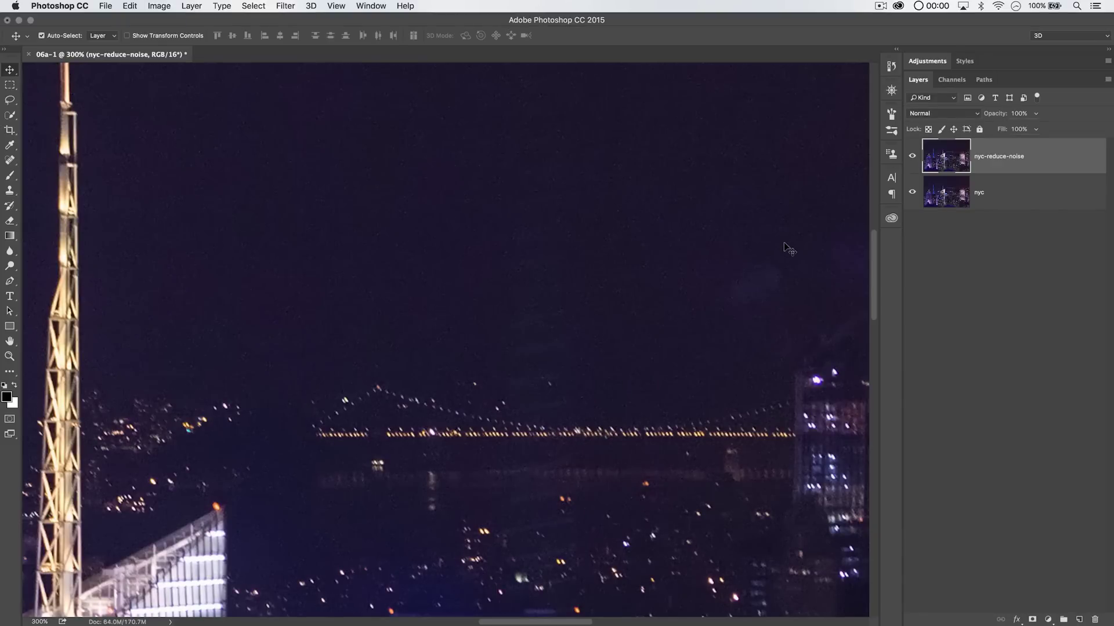
pyautogui.press('super+1')
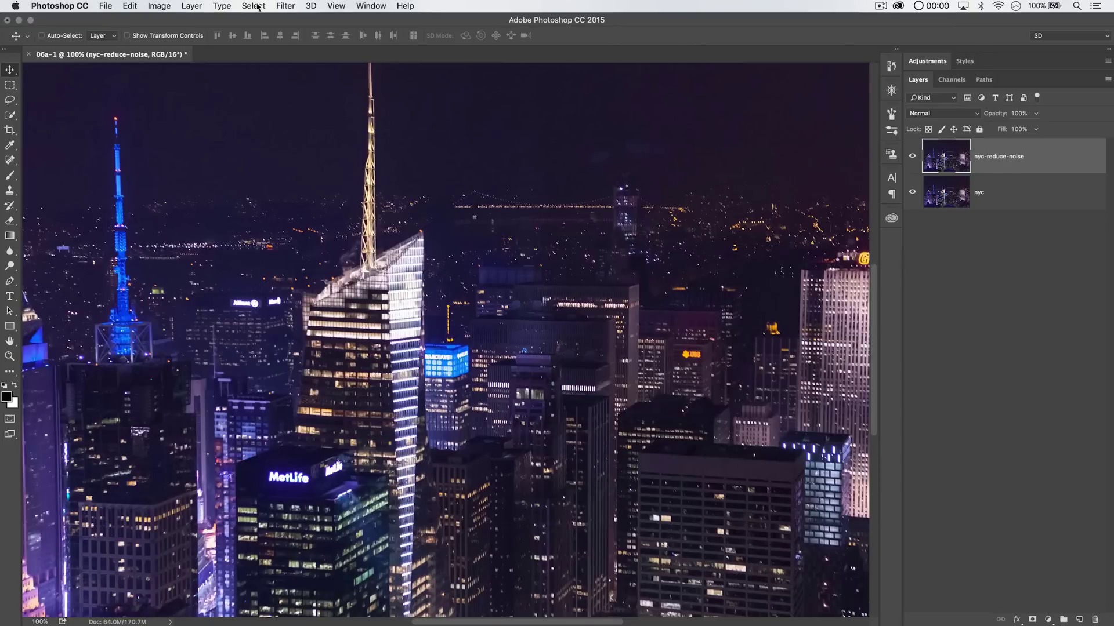
# - Open Blending Options for the nyc-reduce-noise layer and zoom the image to 300%
pyautogui.click(184, 5)
pyautogui.moveTo(235, 112)
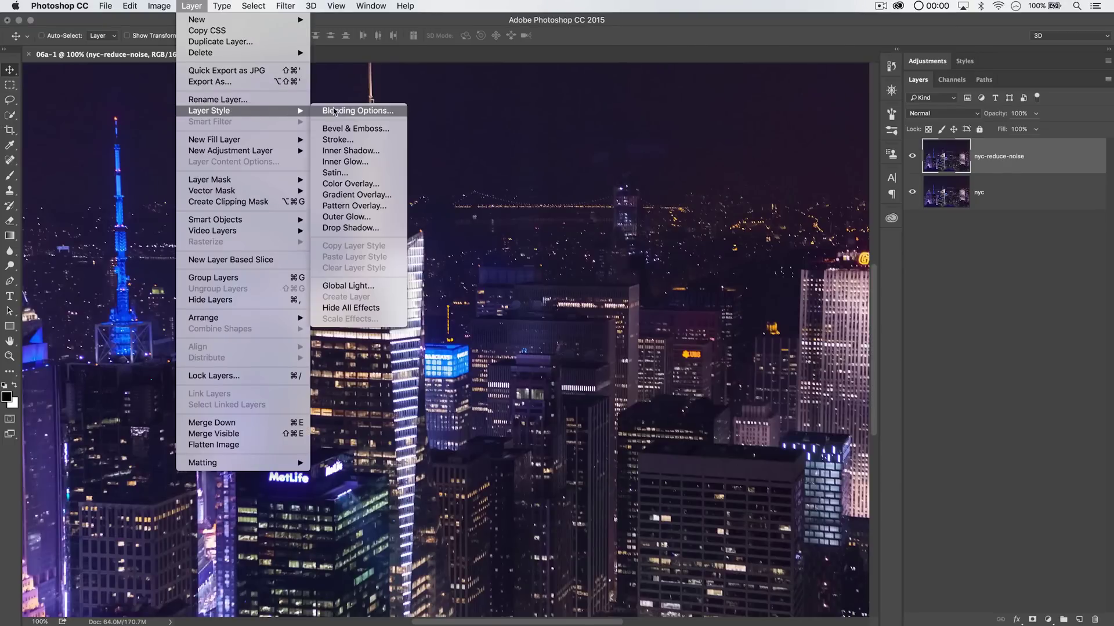
pyautogui.click(338, 111)
pyautogui.moveTo(369, 306); pyautogui.dragTo(378, 314)
pyautogui.press('super+plus')
pyautogui.press('super+plus')
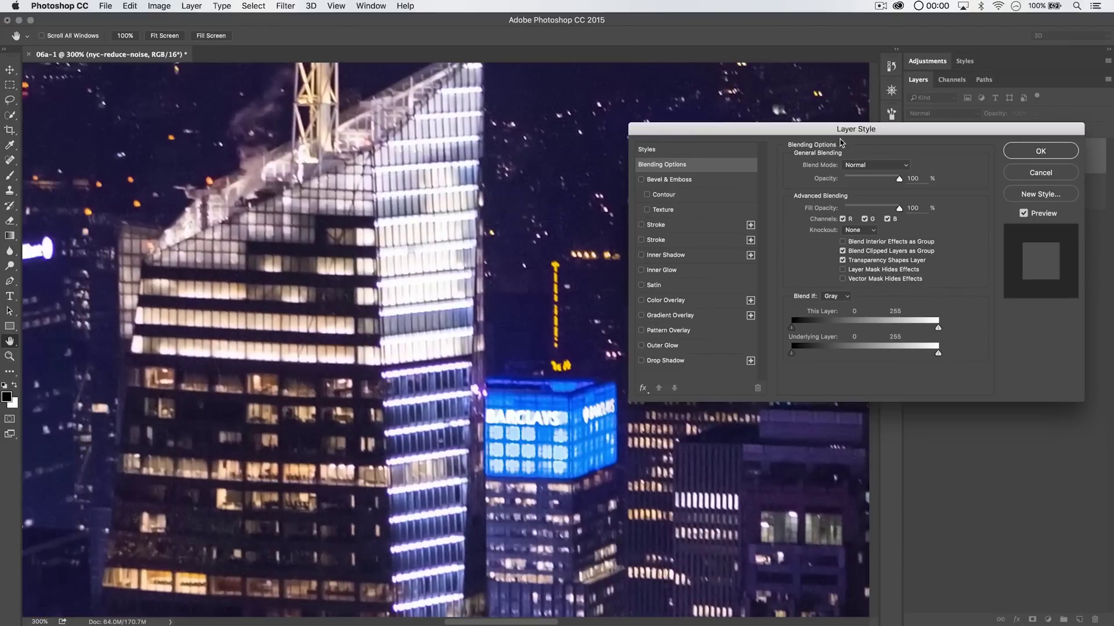
# - Reposition the Layer Style dialog and pan to the dark sky and lit skyscrapers
pyautogui.moveTo(841, 129); pyautogui.dragTo(854, 87)
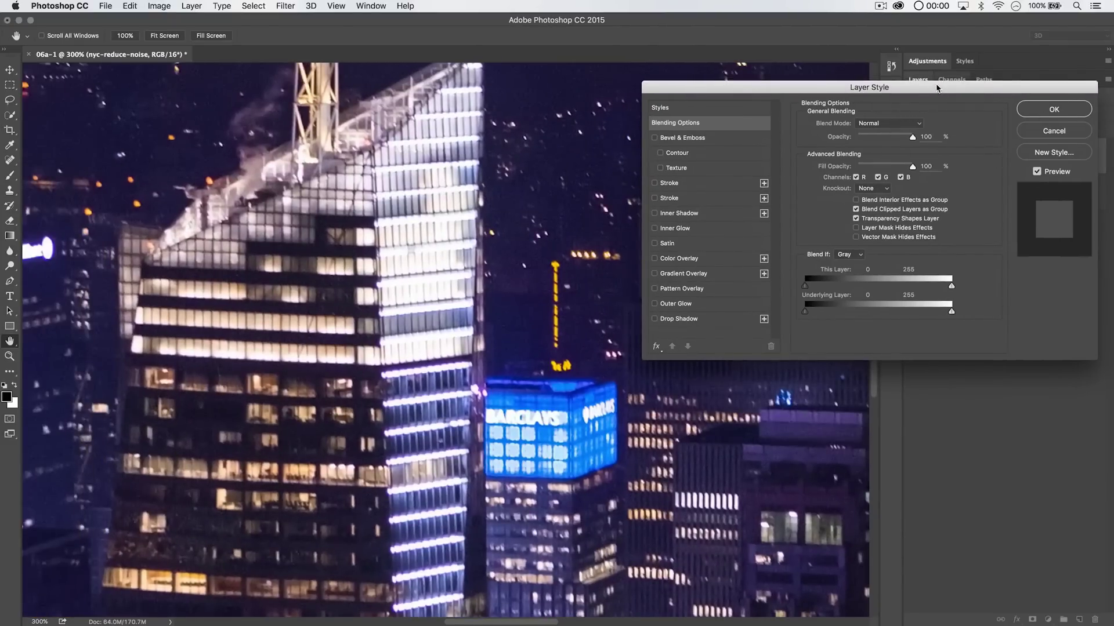
pyautogui.moveTo(935, 88); pyautogui.dragTo(644, 89)
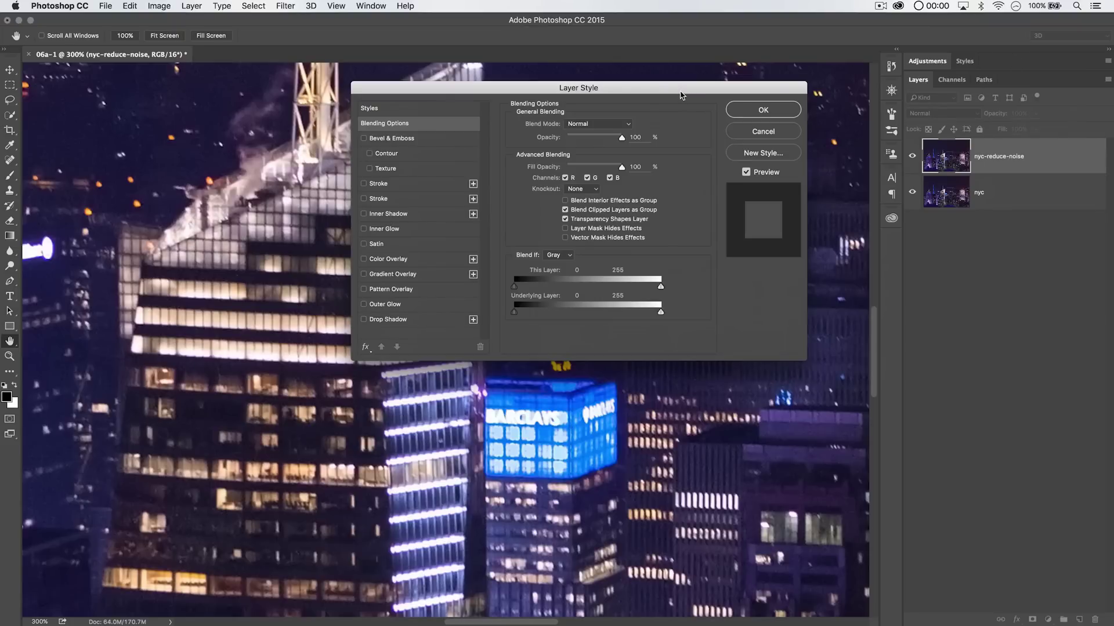
pyautogui.moveTo(682, 95); pyautogui.dragTo(944, 260)
pyautogui.moveTo(468, 335); pyautogui.dragTo(419, 422)
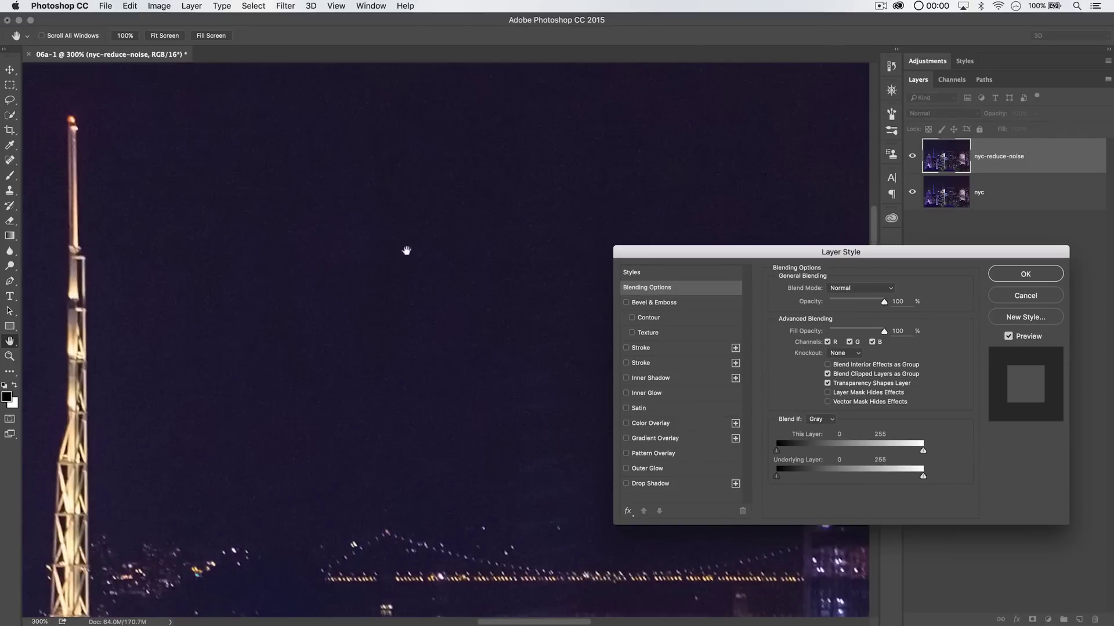
pyautogui.moveTo(813, 254); pyautogui.dragTo(779, 237)
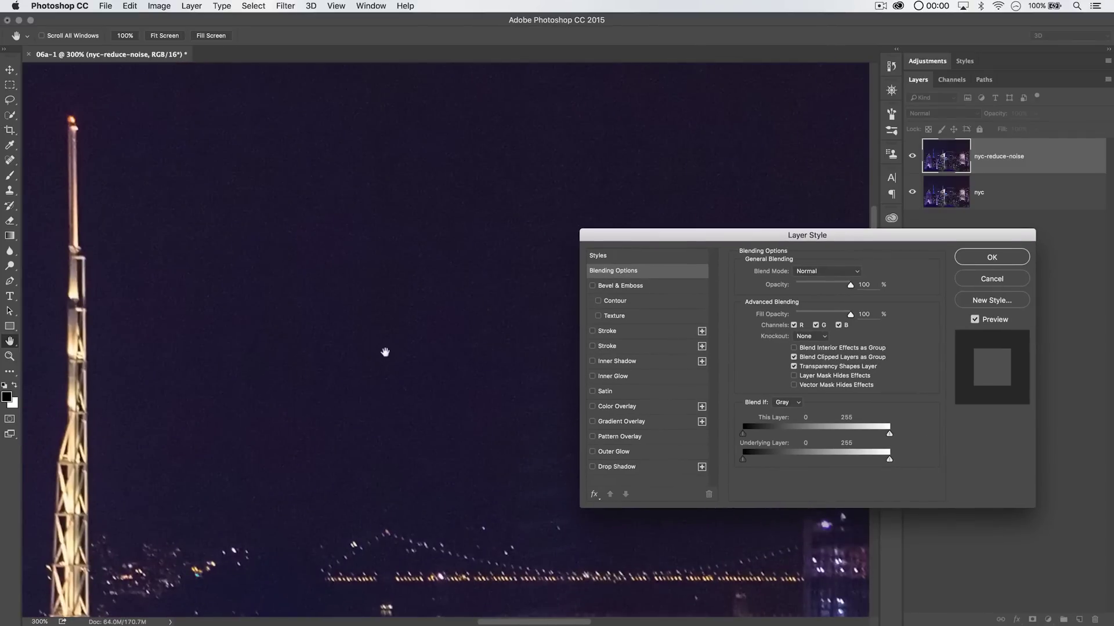
pyautogui.moveTo(385, 354); pyautogui.dragTo(744, 159)
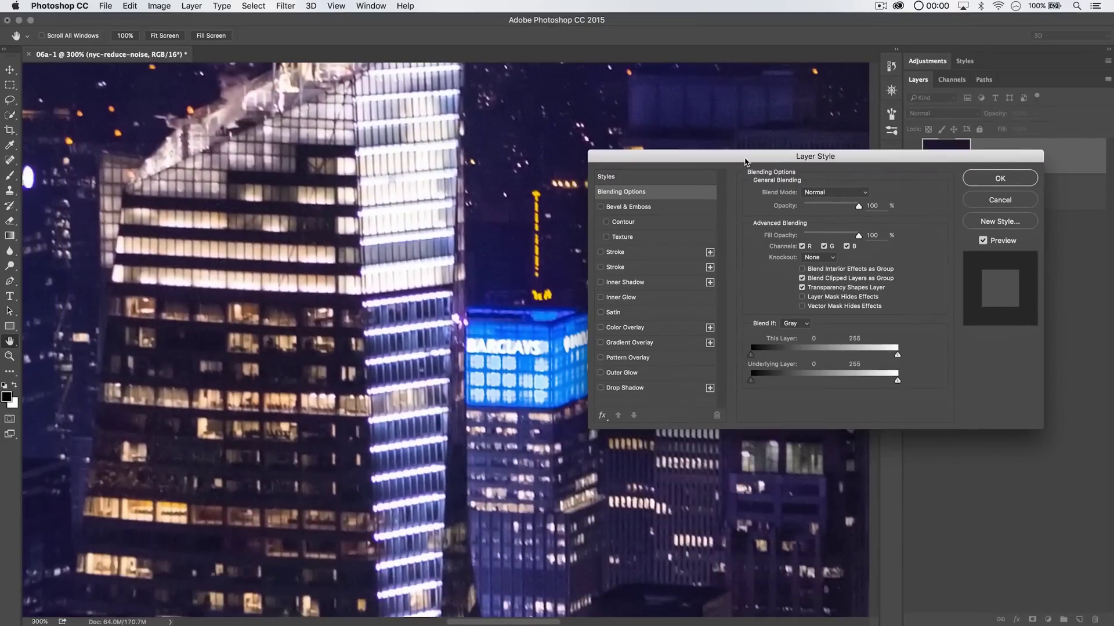
pyautogui.moveTo(476, 161); pyautogui.dragTo(399, 311)
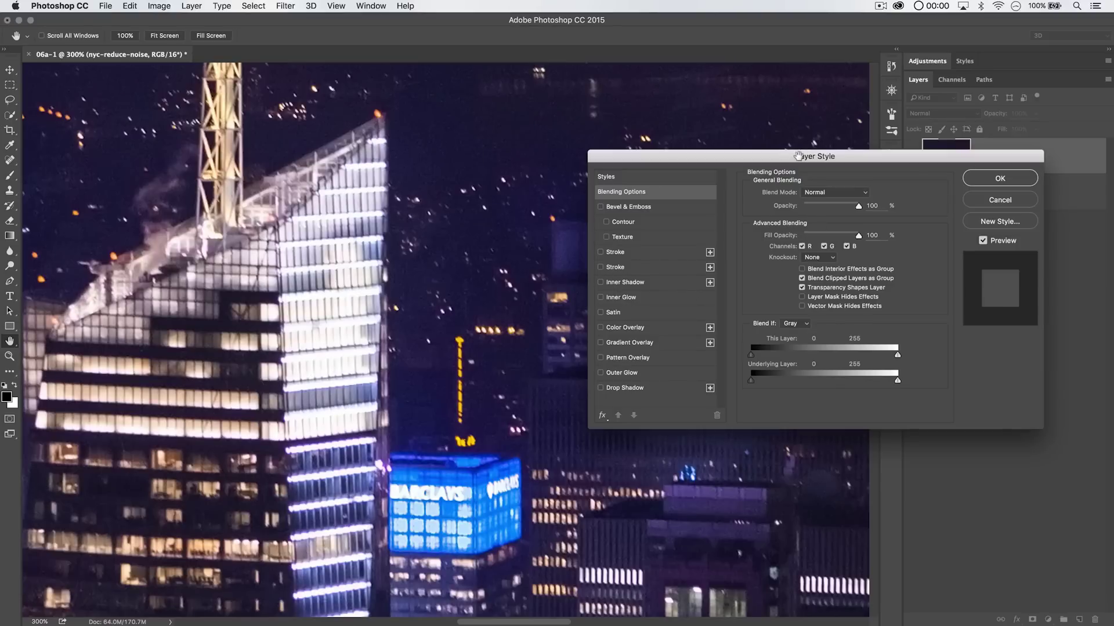
pyautogui.moveTo(803, 155); pyautogui.dragTo(674, 92)
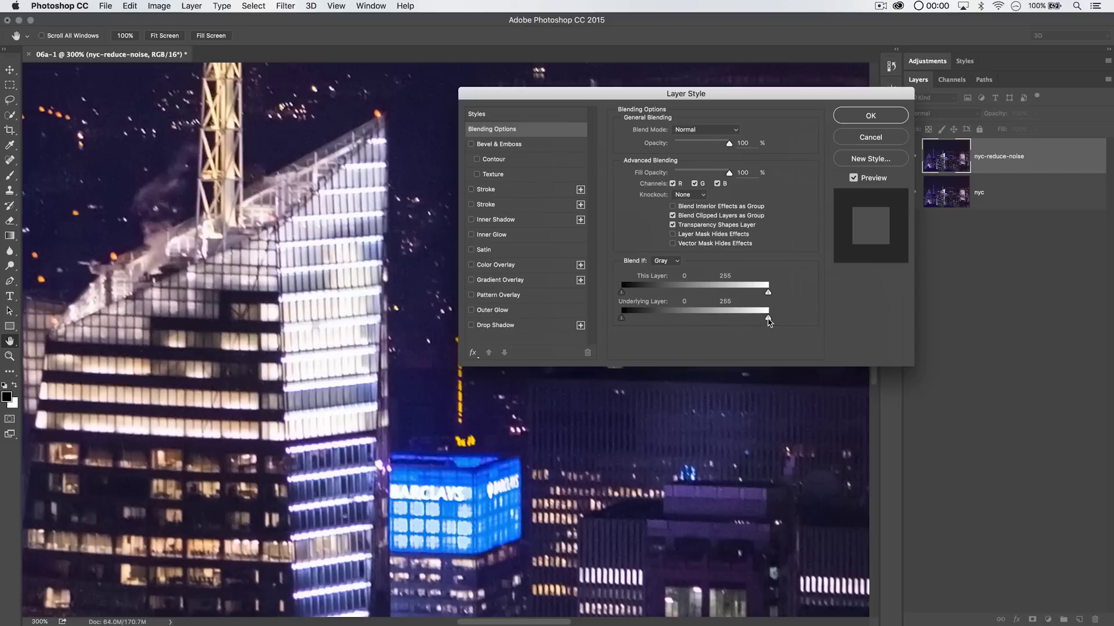
# - Lower the Blend If Underlying Layer white point and split it to about 52/78, then confirm
pyautogui.moveTo(769, 319); pyautogui.dragTo(656, 332)
pyautogui.moveTo(656, 319)
pyautogui.mouseDown()
pyautogui.moveTo(790, 317)
pyautogui.moveTo(654, 322)
pyautogui.mouseUp()
pyautogui.moveTo(618, 98); pyautogui.dragTo(627, 335)
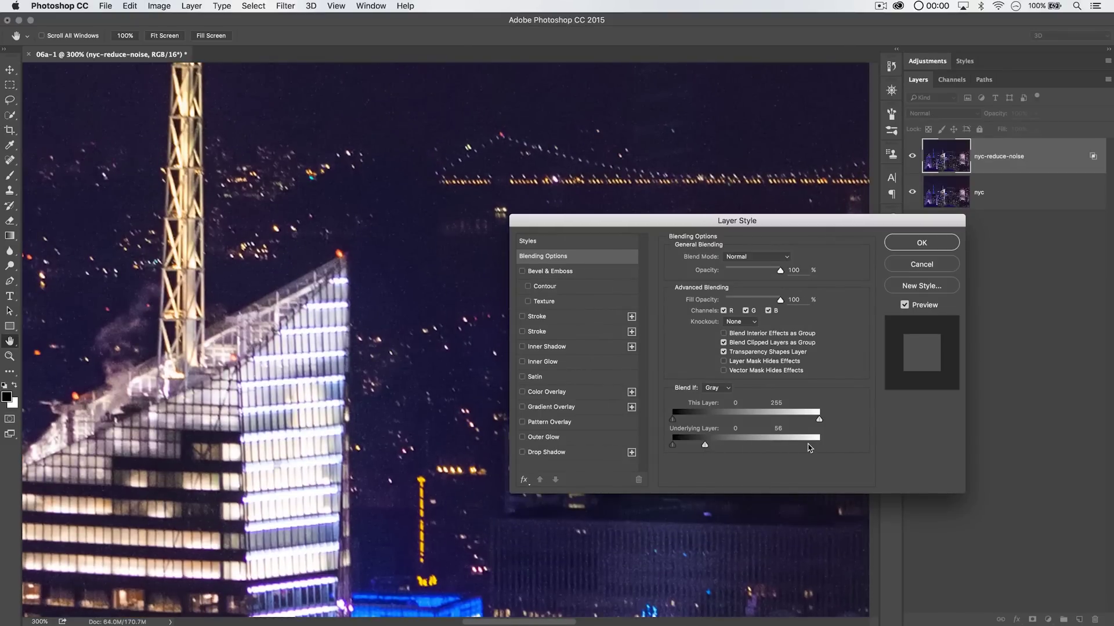
pyautogui.moveTo(699, 444); pyautogui.dragTo(832, 447)
pyautogui.moveTo(820, 448); pyautogui.dragTo(753, 445)
pyautogui.moveTo(722, 451)
pyautogui.mouseDown()
pyautogui.moveTo(690, 454)
pyautogui.moveTo(728, 456)
pyautogui.moveTo(693, 462)
pyautogui.moveTo(717, 461)
pyautogui.mouseUp()
pyautogui.moveTo(719, 448); pyautogui.dragTo(700, 453)
pyautogui.click(924, 248)
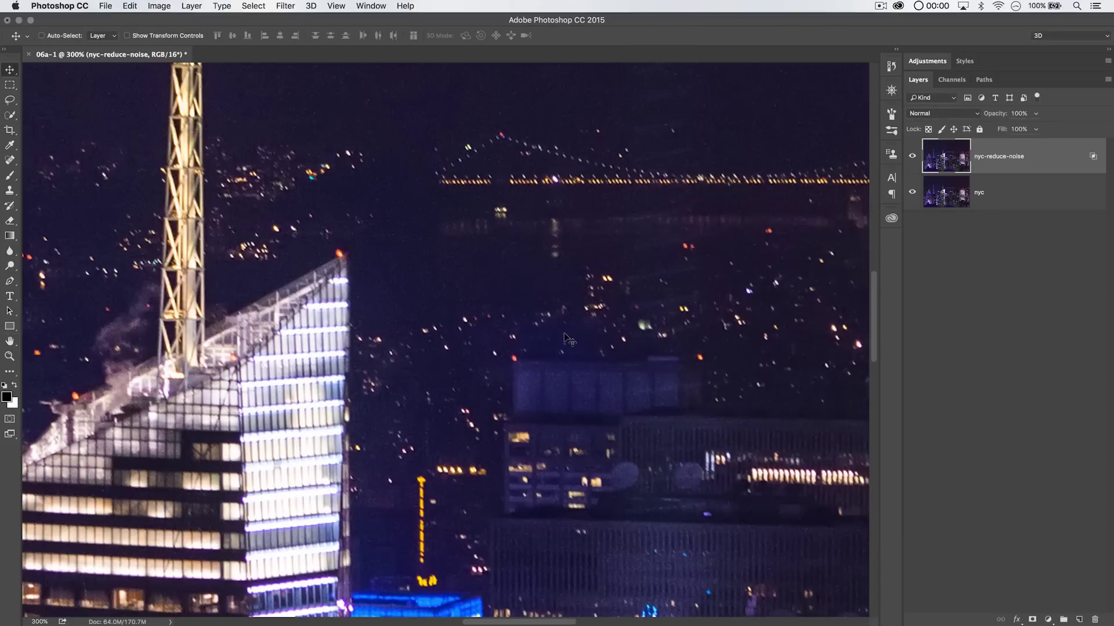
# - Zoom to 200% and toggle the nyc-reduce-noise layer repeatedly to compare with the original
pyautogui.press('super+minus')
pyautogui.click(912, 155)
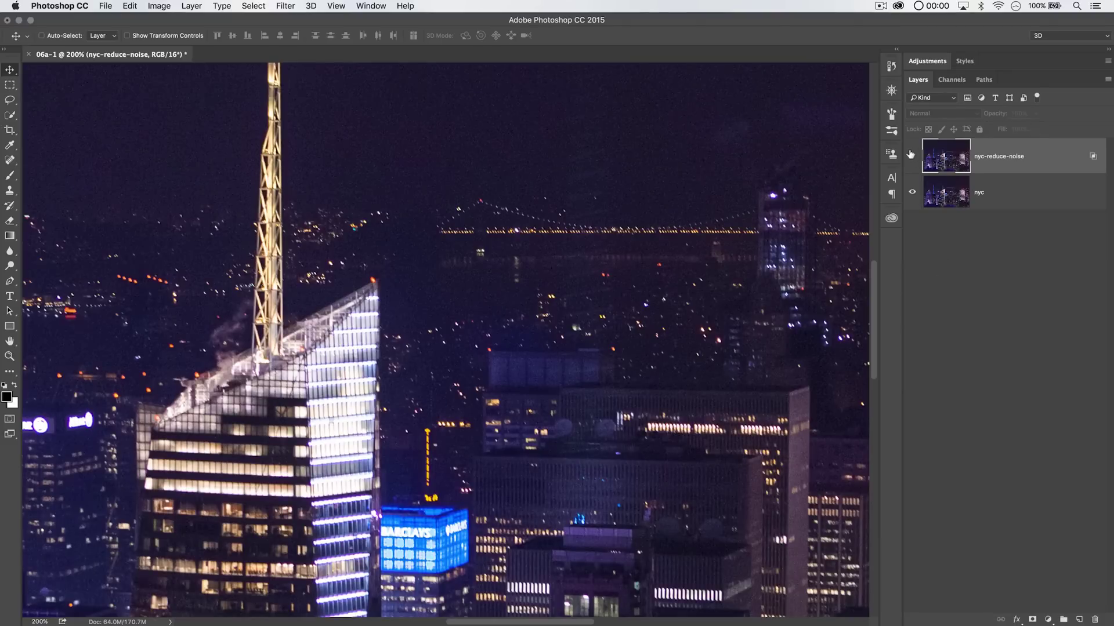
pyautogui.click(911, 155)
pyautogui.click(911, 156)
pyautogui.click(911, 155)
pyautogui.click(912, 155)
pyautogui.click(911, 155)
# - Fit the whole image in the window and merge the noise-reduced layer down with Cmd+E
pyautogui.press('super+comma')
pyautogui.press('super+0')
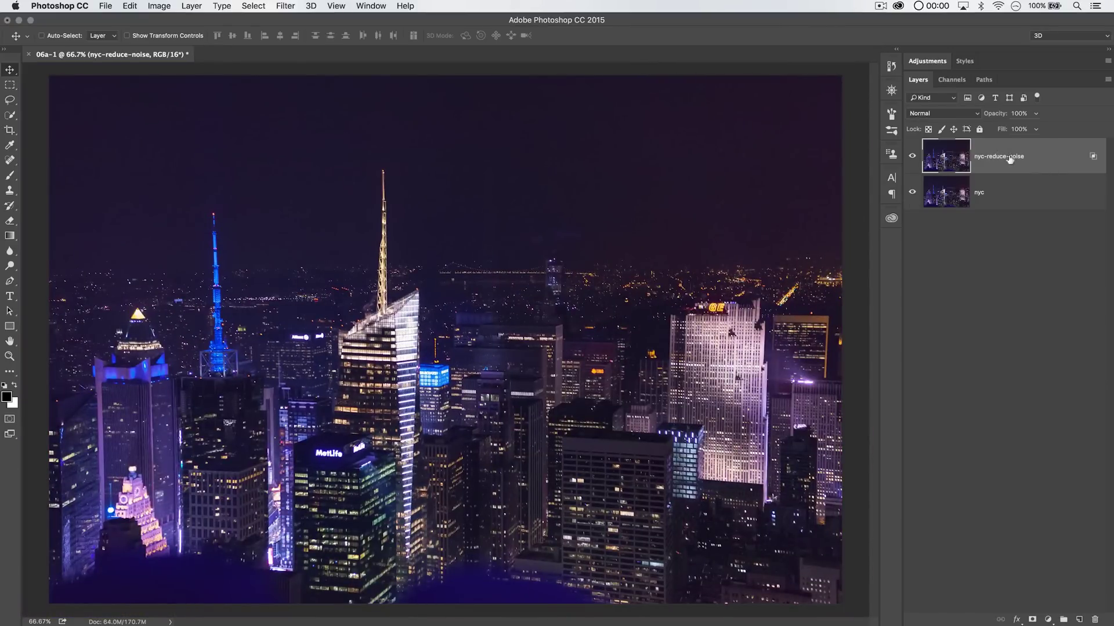
pyautogui.press('super')
pyautogui.press('super+e')
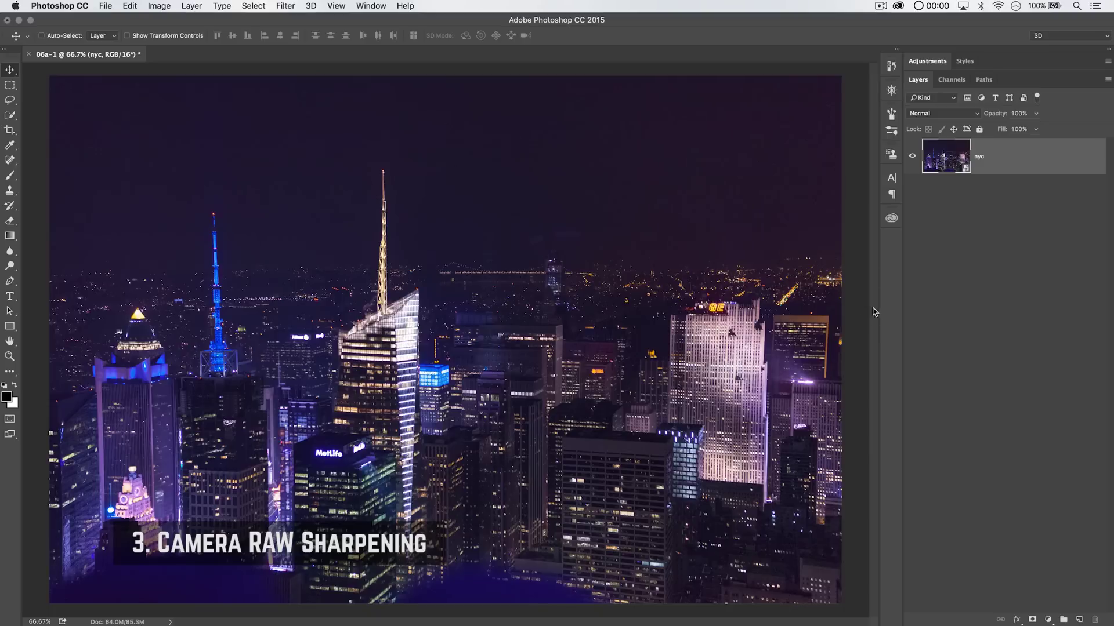
pyautogui.doubleClick(957, 154)
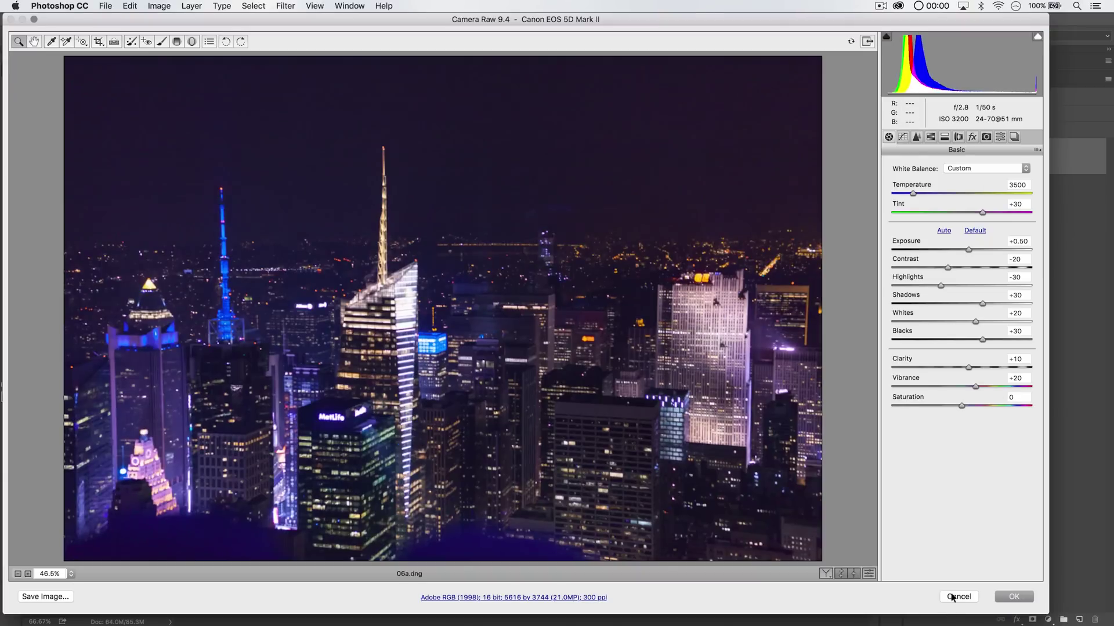
pyautogui.click(957, 597)
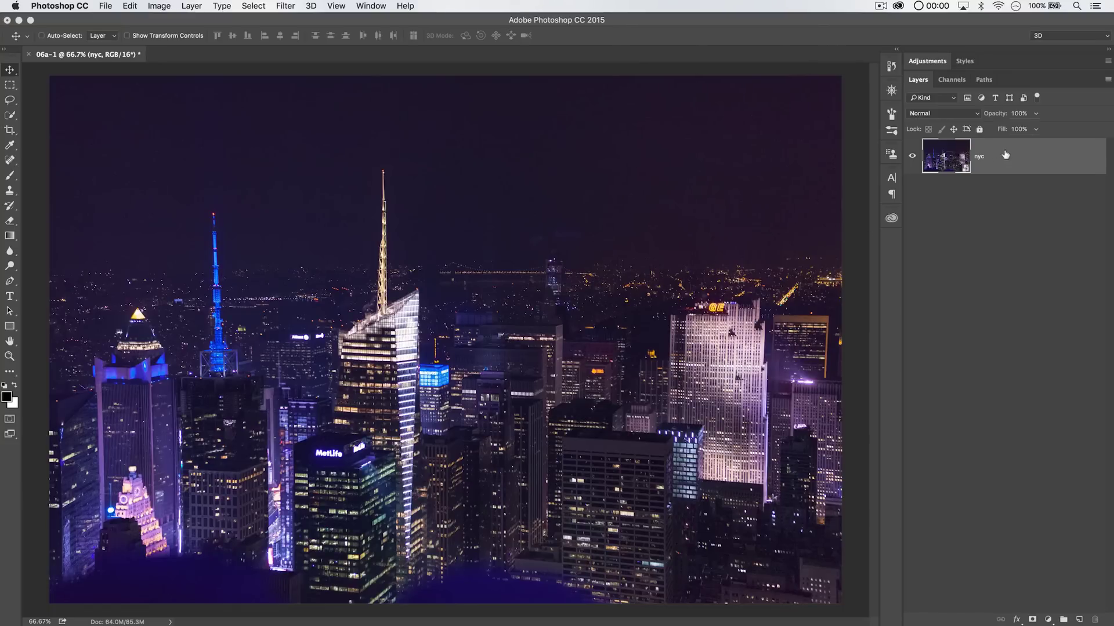
pyautogui.click(286, 6)
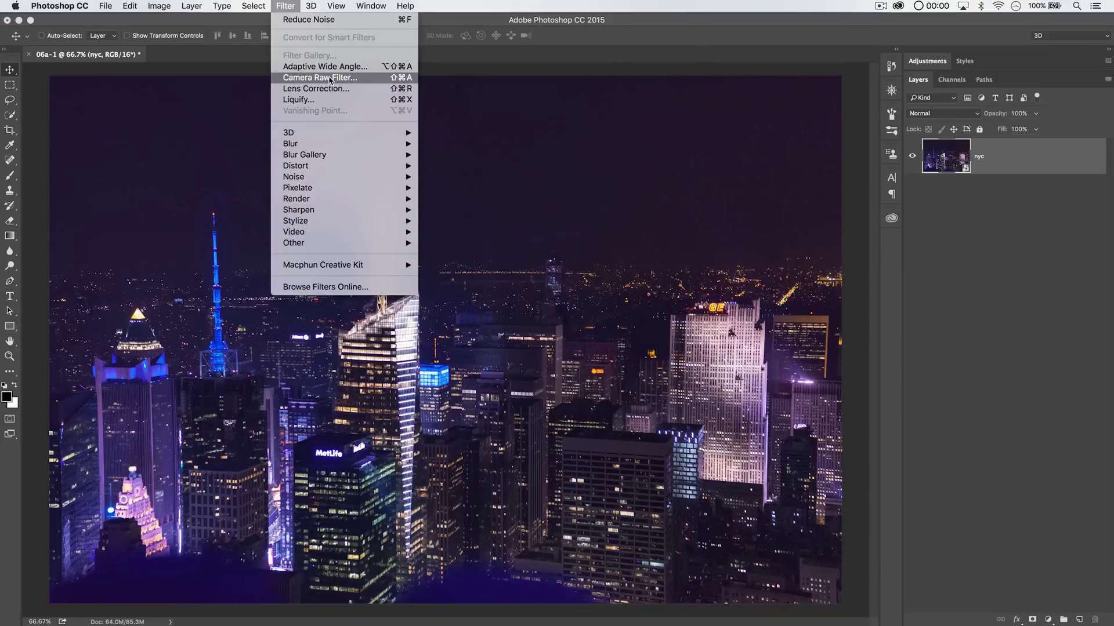
pyautogui.click(958, 157)
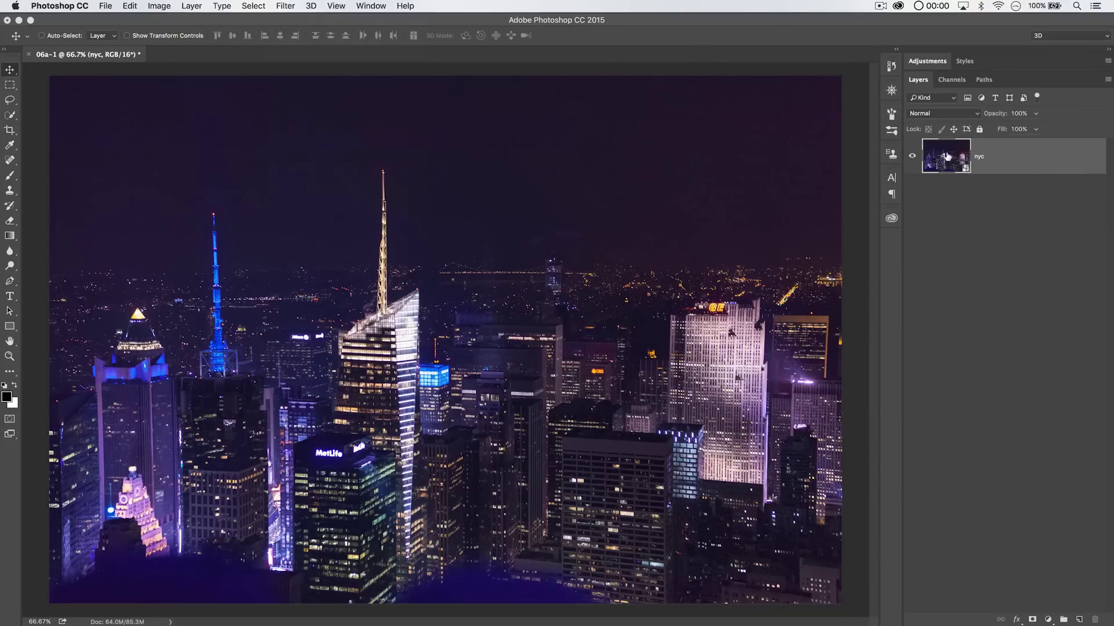
# - Reopen the nyc smart object in Camera Raw's Detail tab and zoom the preview to 100% on the spire
pyautogui.doubleClick(948, 154)
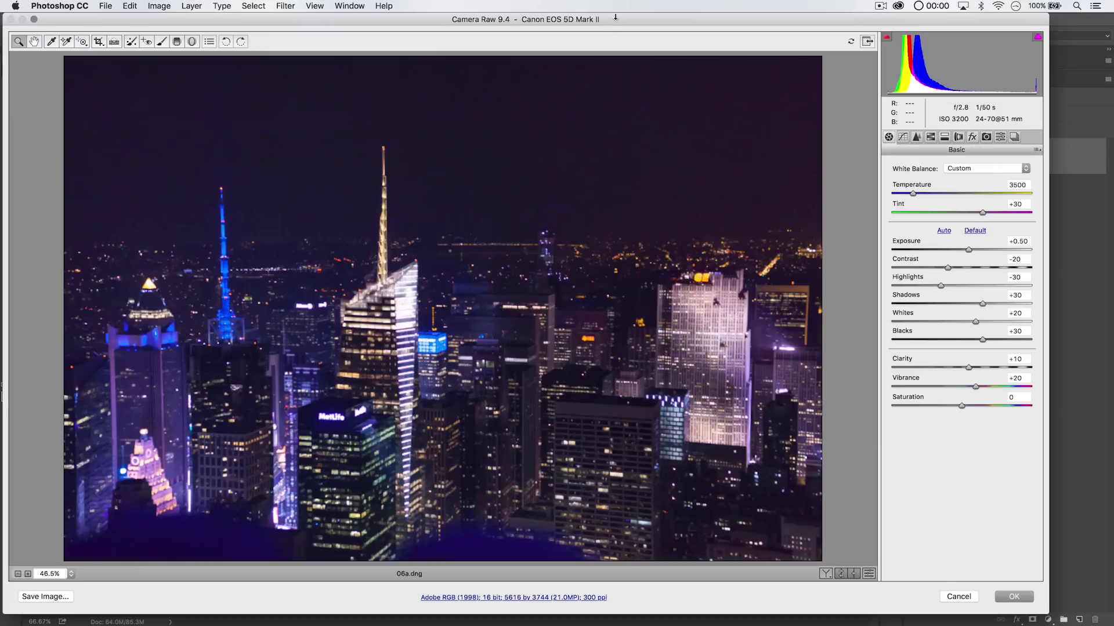
pyautogui.click(916, 137)
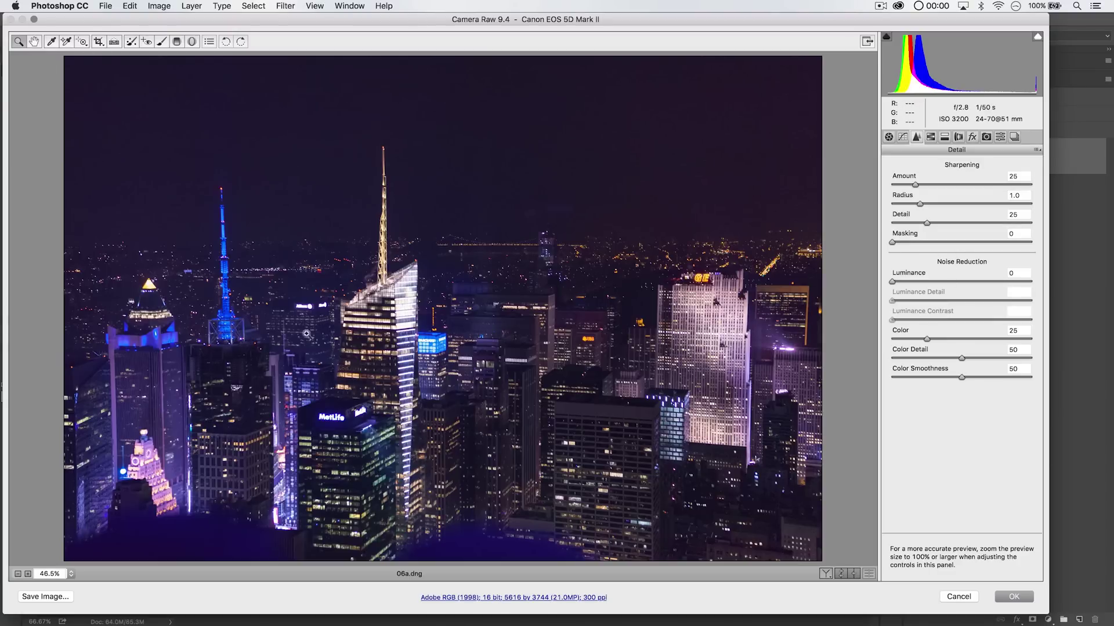
pyautogui.click(436, 305)
pyautogui.click(428, 255)
pyautogui.click(427, 215)
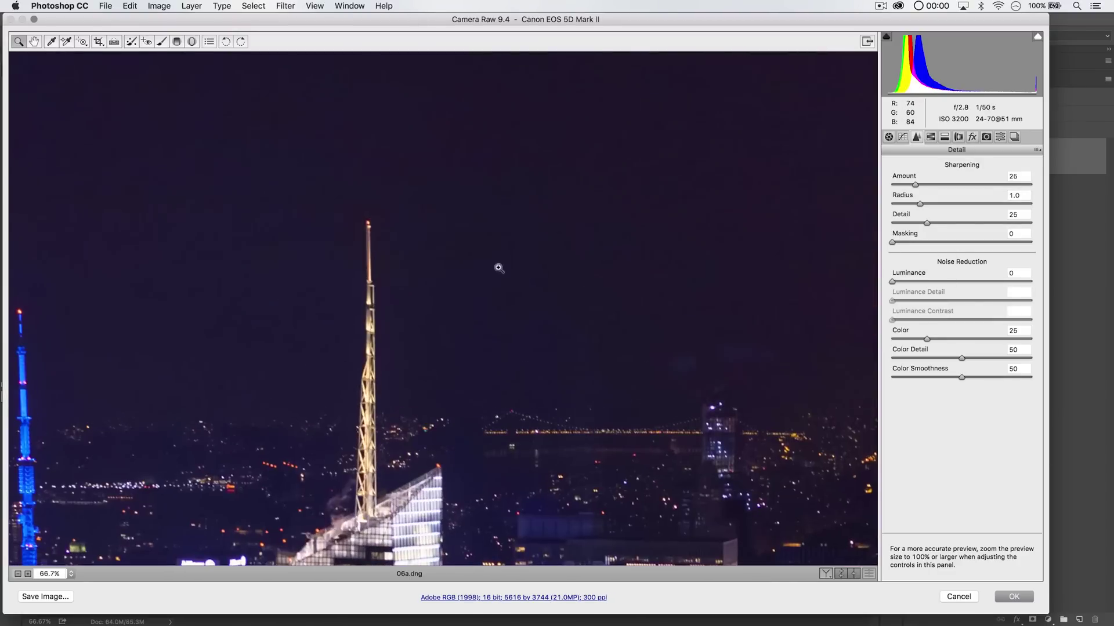
pyautogui.click(500, 266)
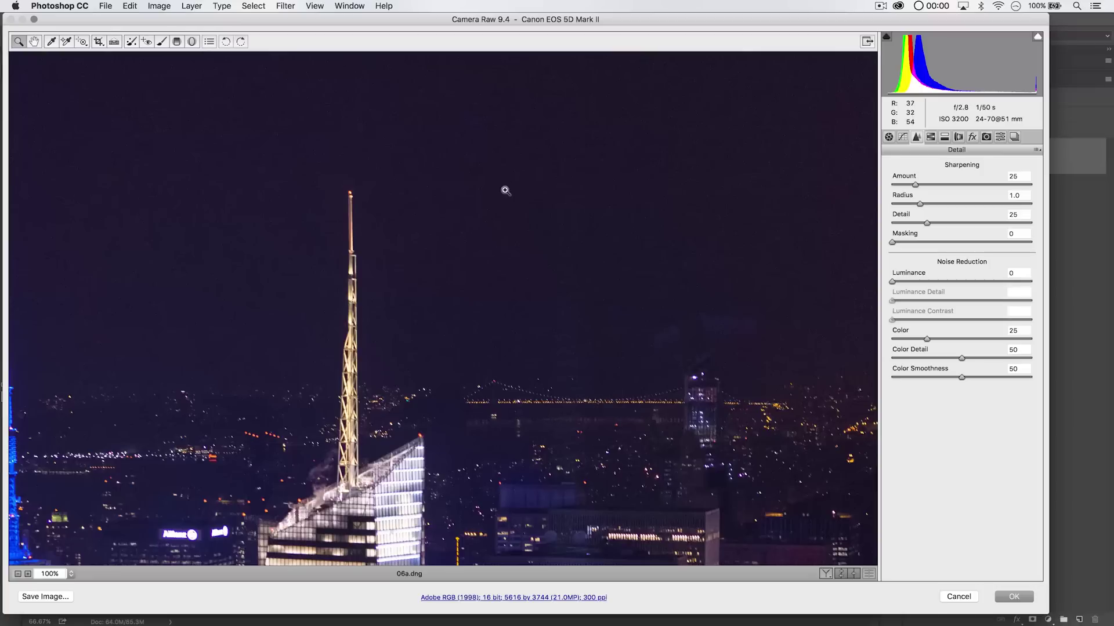
# - Set sharpening Amount 99 and Detail 13, and raise Luminance noise reduction to 57
pyautogui.moveTo(957, 183); pyautogui.dragTo(984, 185)
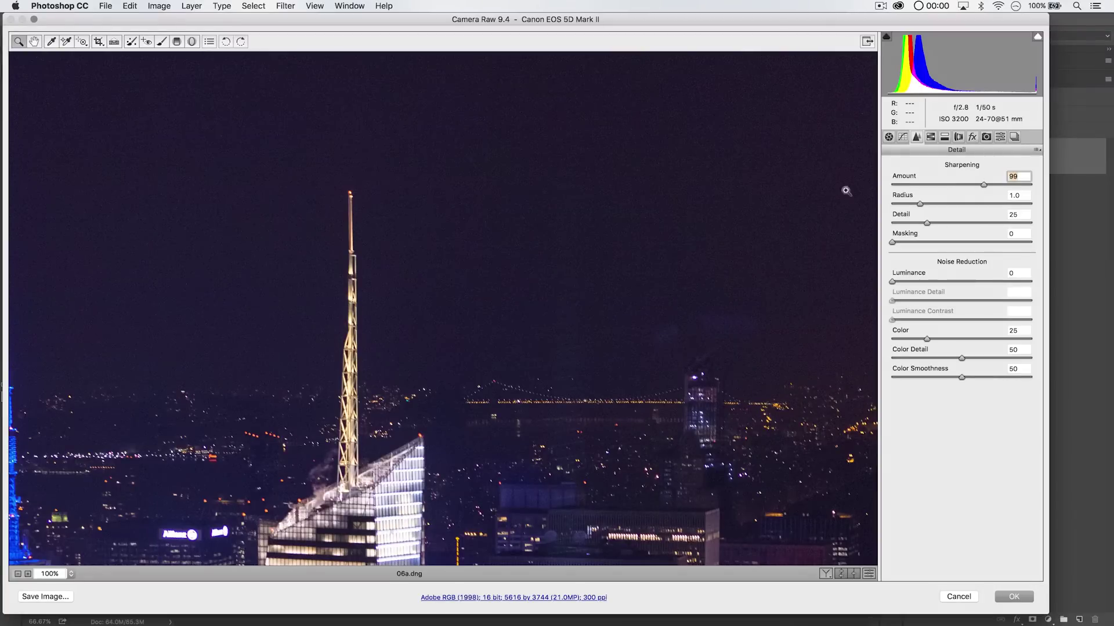
pyautogui.scroll(-2, 571, 326)
pyautogui.scroll(-4, 570, 327)
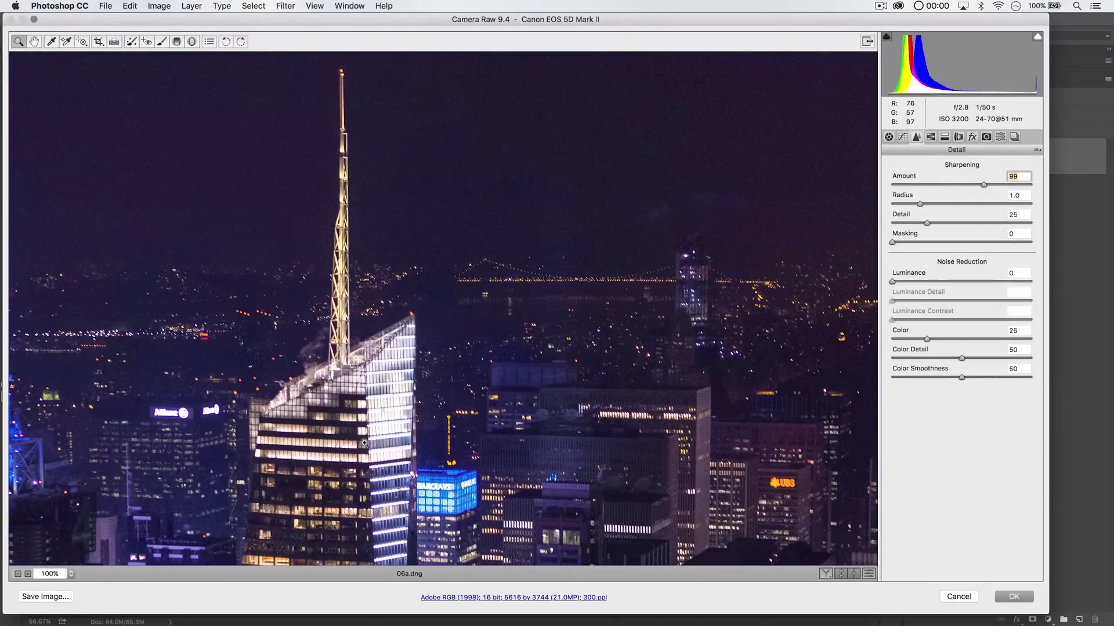
pyautogui.scroll(8, 504, 275)
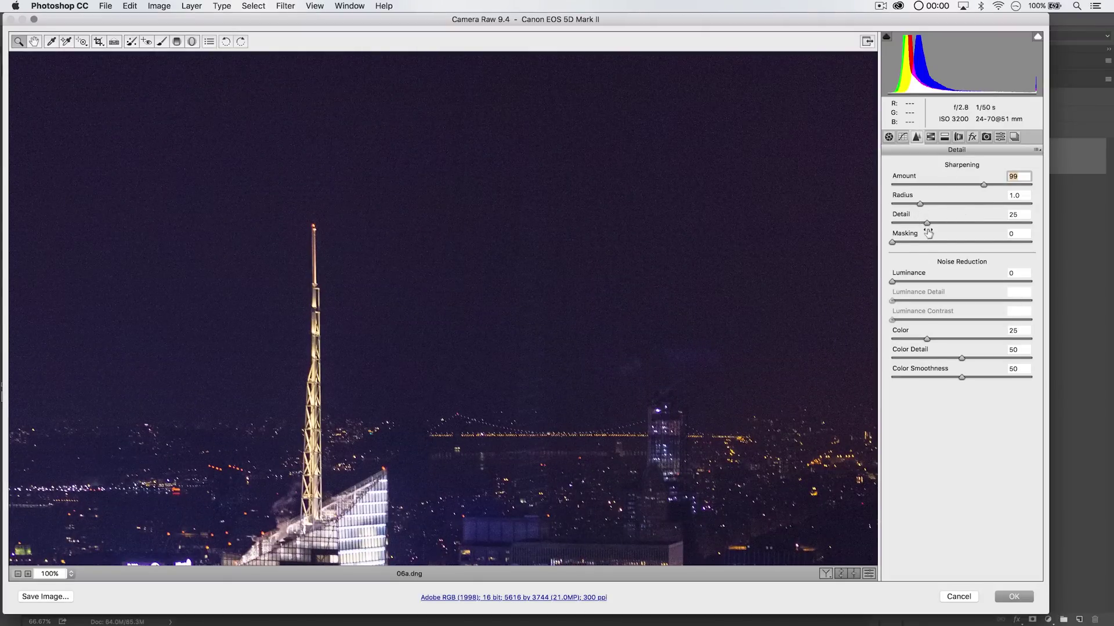
pyautogui.click(907, 223)
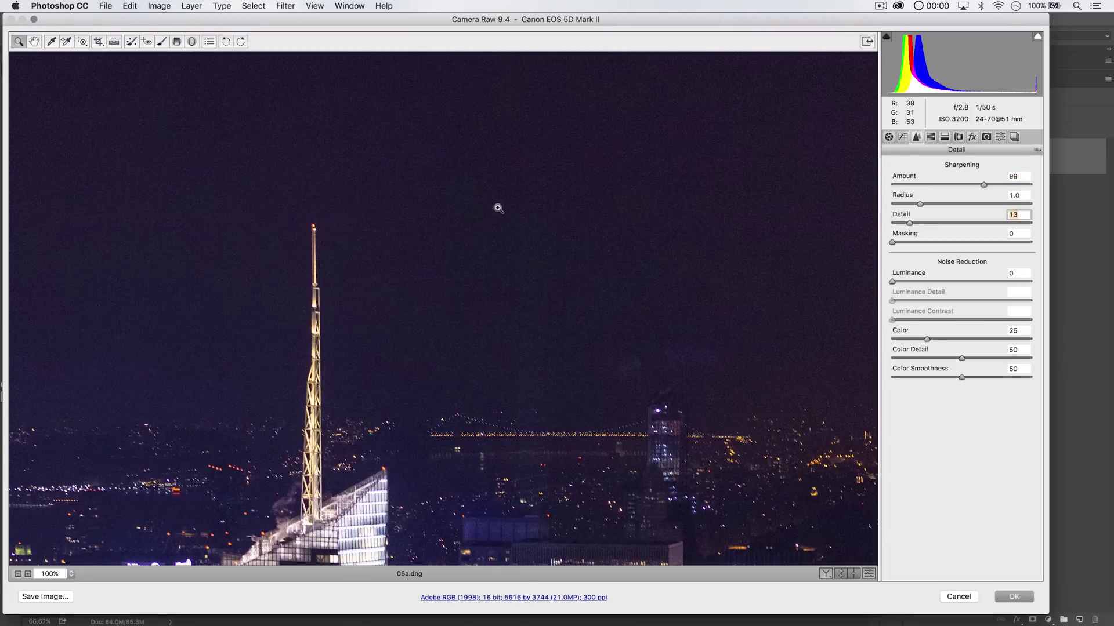
pyautogui.scroll(-1, 495, 268)
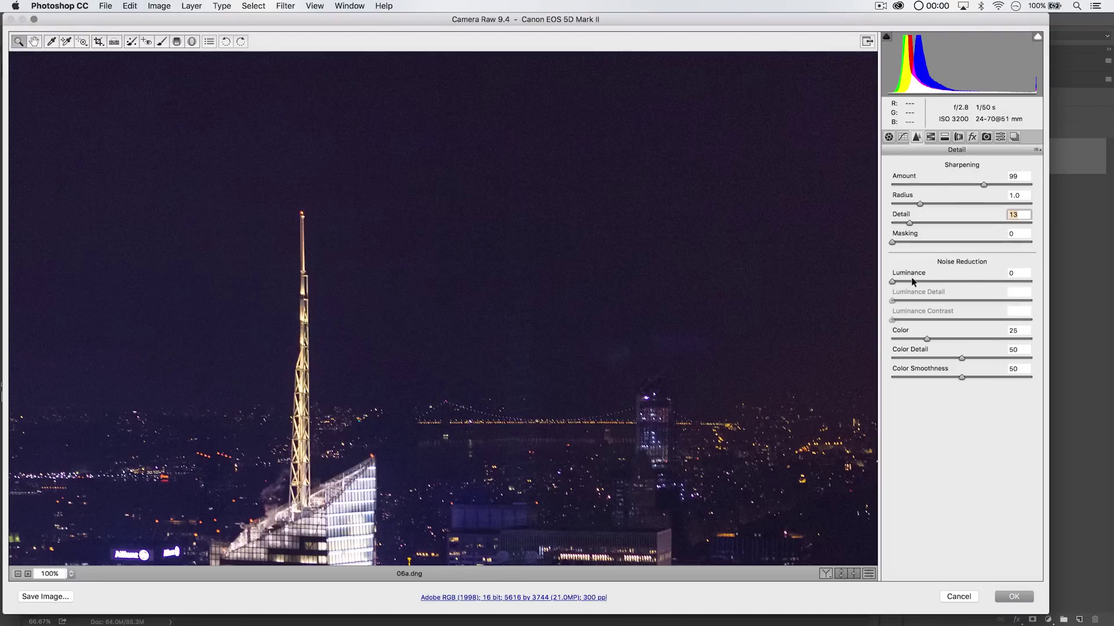
pyautogui.moveTo(912, 282); pyautogui.dragTo(969, 282)
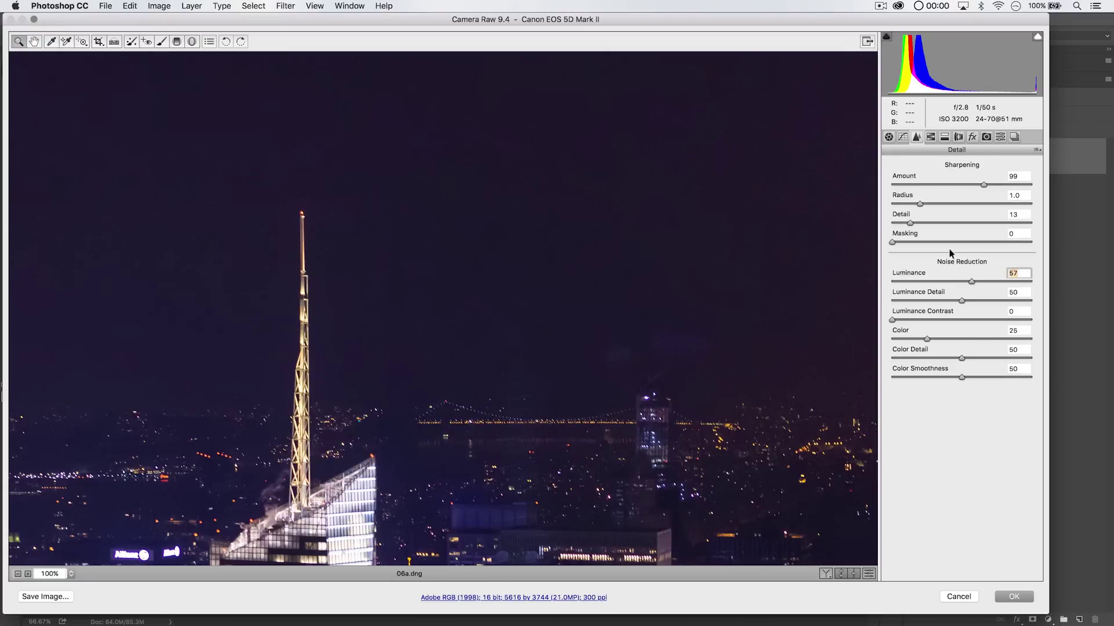
# - Adjust Luminance Detail and Luminance Contrast while panning the preview to more sky
pyautogui.click(989, 299)
pyautogui.scroll(-3, 498, 359)
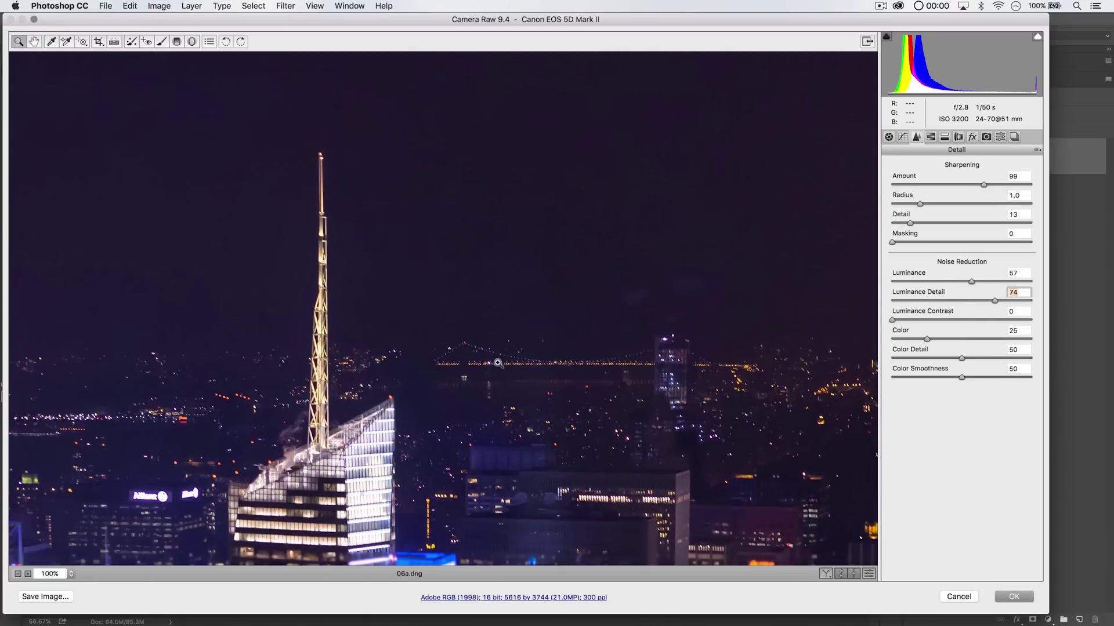
pyautogui.scroll(-3, 497, 363)
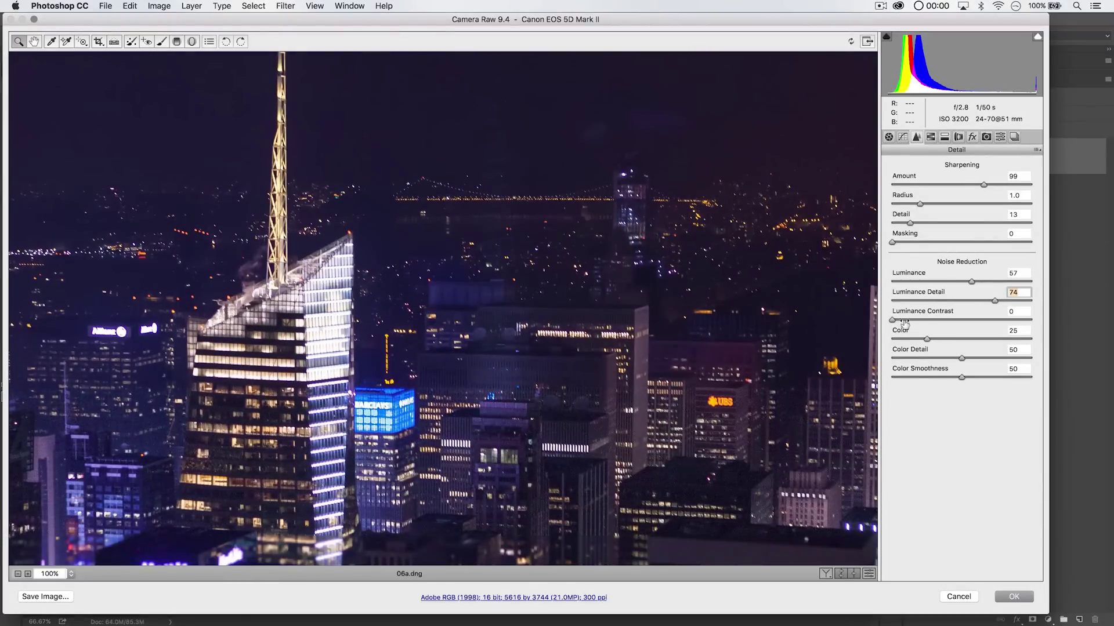
pyautogui.moveTo(903, 321); pyautogui.dragTo(968, 319)
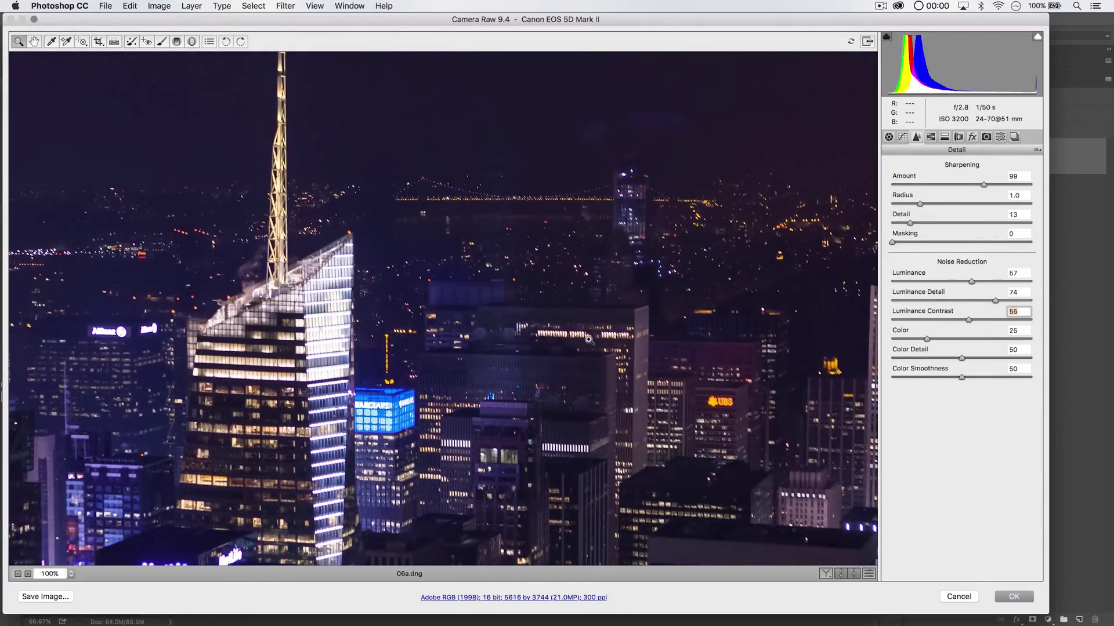
pyautogui.write('0')
pyautogui.click(954, 319)
pyautogui.moveTo(432, 244); pyautogui.dragTo(482, 376)
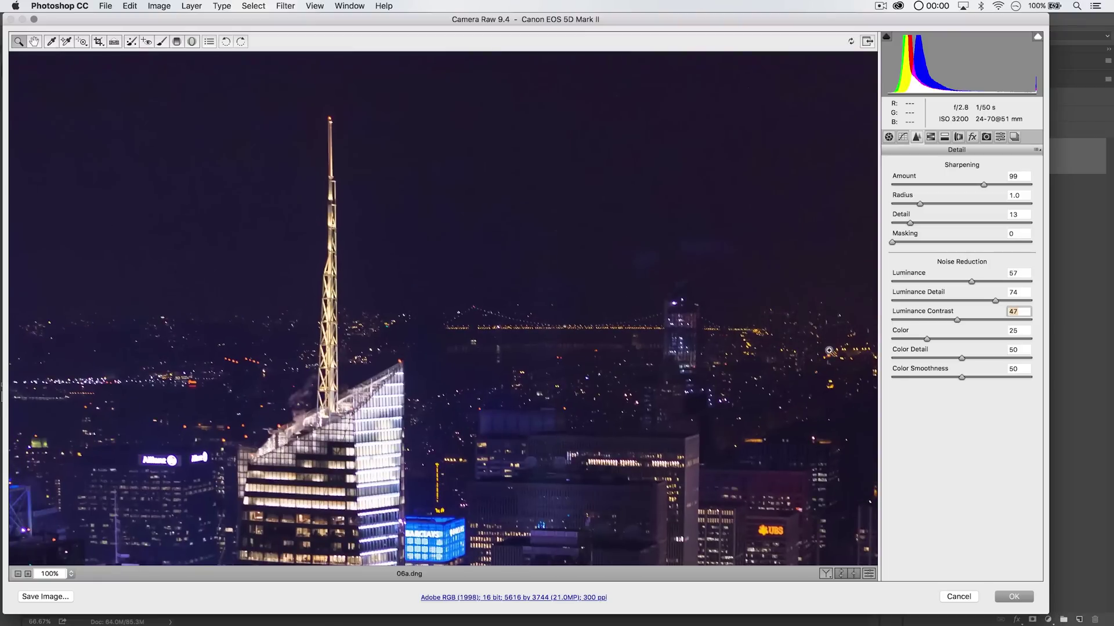
# - Raise Color noise reduction to 52 and settle Luminance Detail at 40, Contrast at 45
pyautogui.moveTo(951, 338)
pyautogui.mouseDown()
pyautogui.moveTo(990, 338)
pyautogui.moveTo(942, 339)
pyautogui.moveTo(963, 340)
pyautogui.mouseUp()
pyautogui.moveTo(961, 300); pyautogui.dragTo(930, 300)
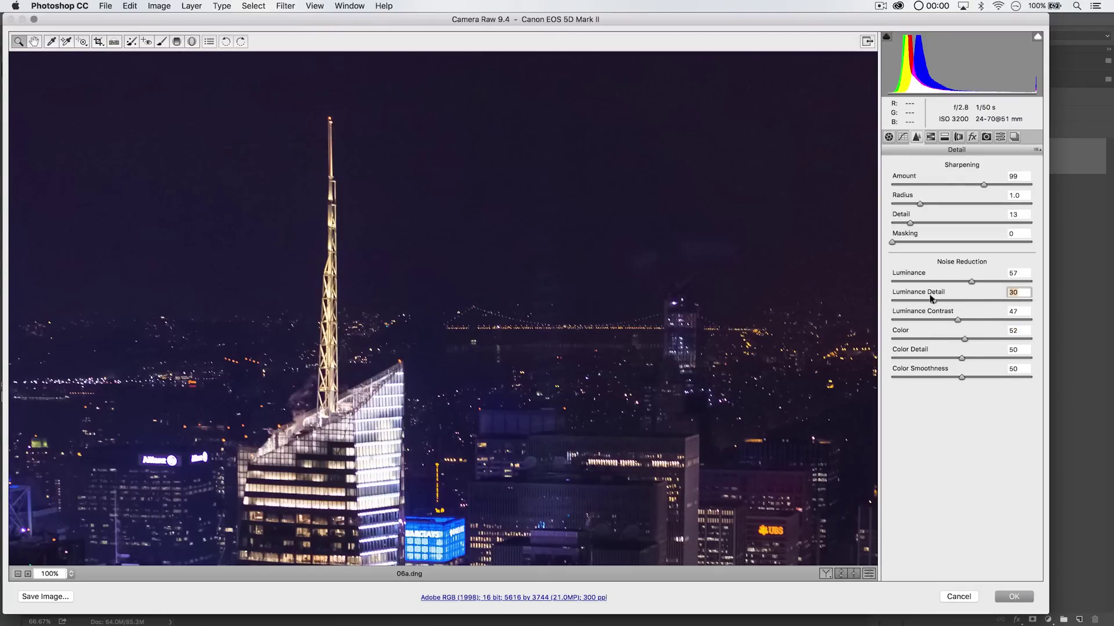
pyautogui.press('Tab')
pyautogui.press('Down')
pyautogui.press('Down')
pyautogui.press('Down')
pyautogui.press('Down')
pyautogui.press('Down')
pyautogui.press('Down')
pyautogui.press('Down')
pyautogui.press('Down')
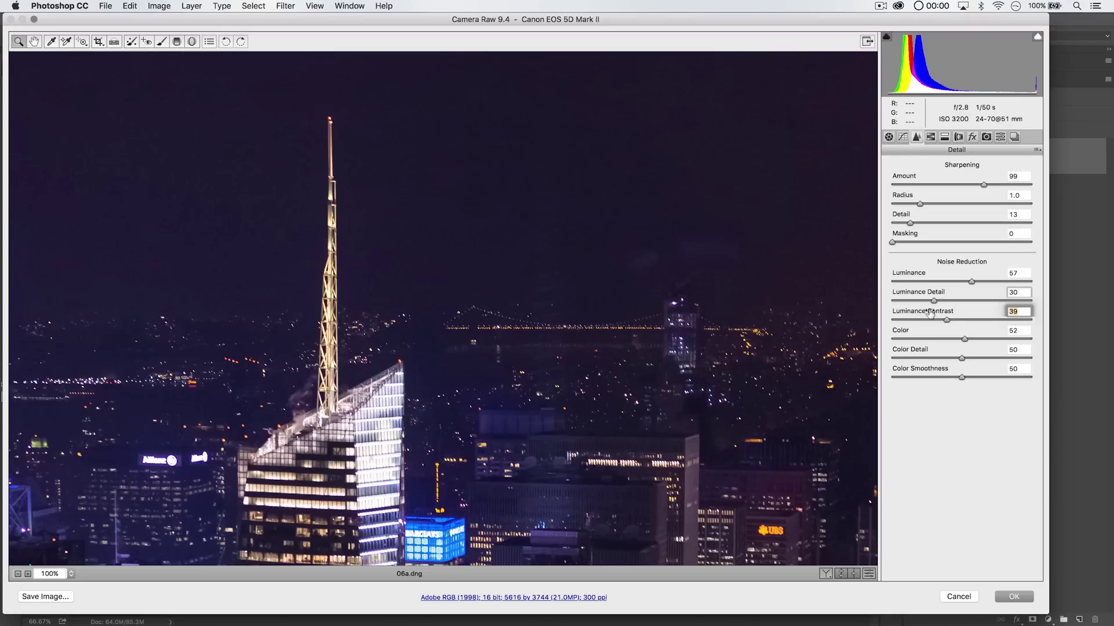
pyautogui.press('Up')
pyautogui.press('Up')
pyautogui.press('Up')
pyautogui.press('Up')
pyautogui.press('Up')
pyautogui.press('Up')
pyautogui.moveTo(940, 300); pyautogui.dragTo(944, 300)
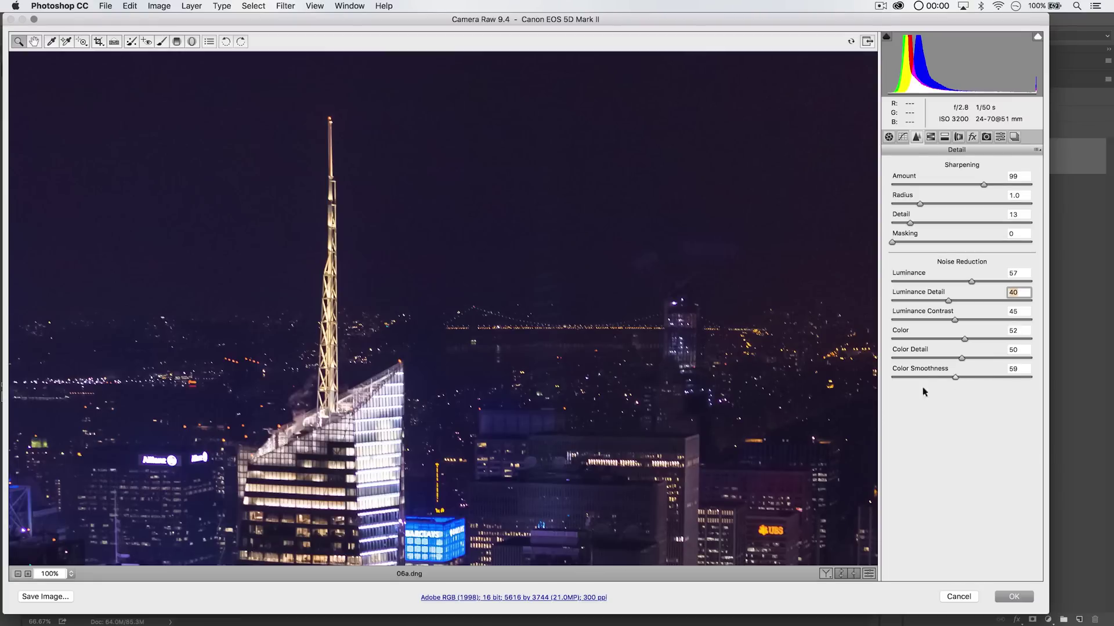
# - Set Color Smoothness to 0 and apply the Camera Raw adjustments
pyautogui.moveTo(982, 377); pyautogui.dragTo(903, 378)
pyautogui.moveTo(932, 377); pyautogui.dragTo(870, 380)
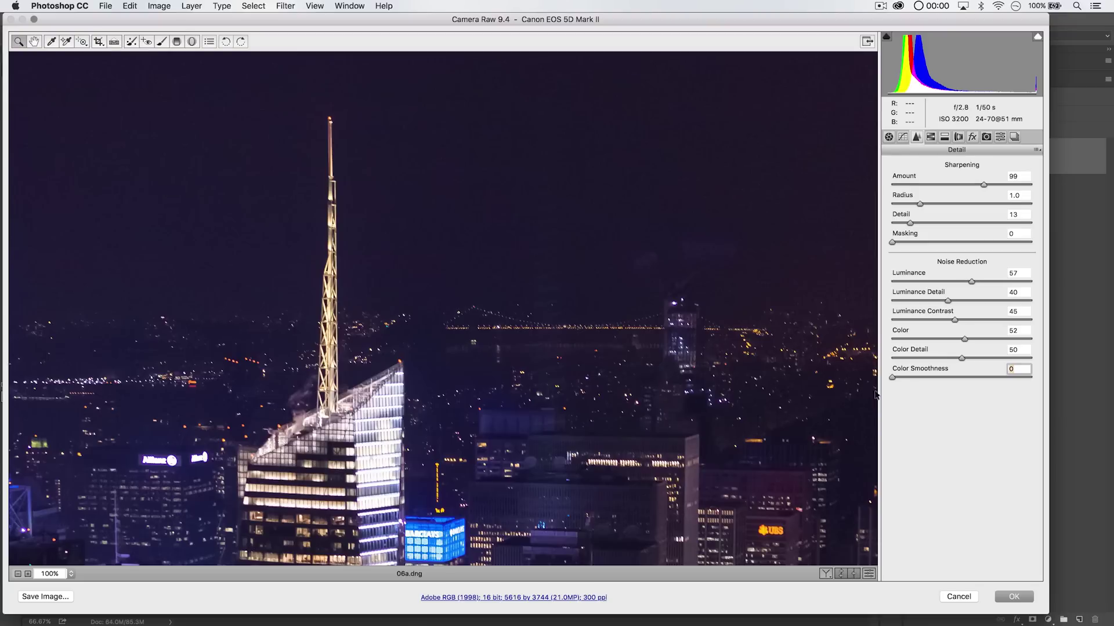
pyautogui.moveTo(886, 377)
pyautogui.mouseDown()
pyautogui.moveTo(1025, 377)
pyautogui.moveTo(864, 378)
pyautogui.mouseUp()
pyautogui.scroll(3, 386, 442)
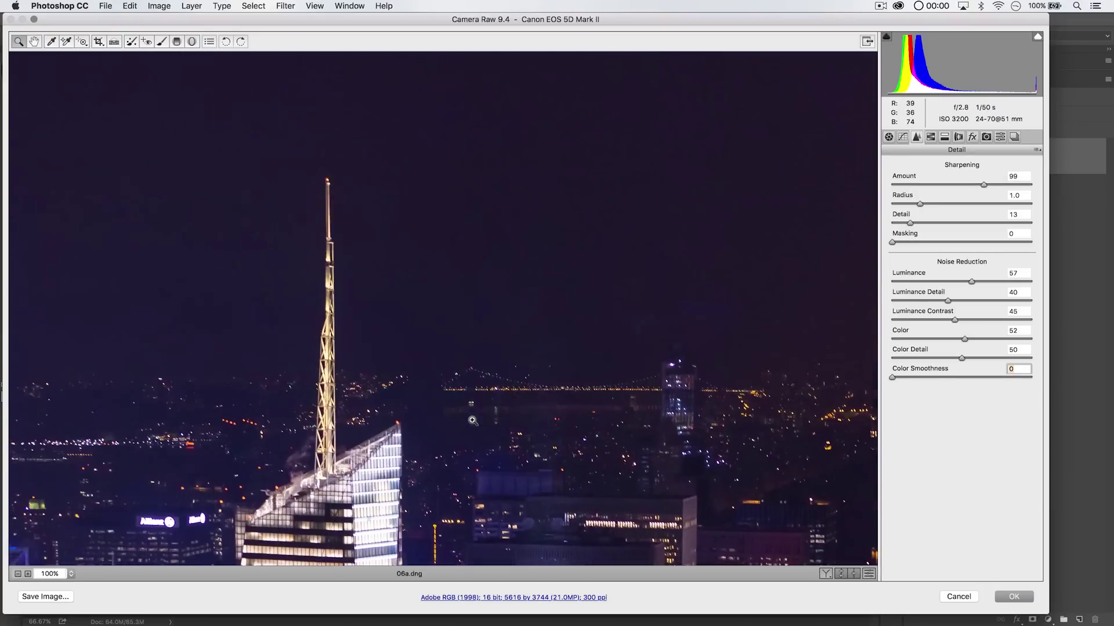
pyautogui.click(1017, 595)
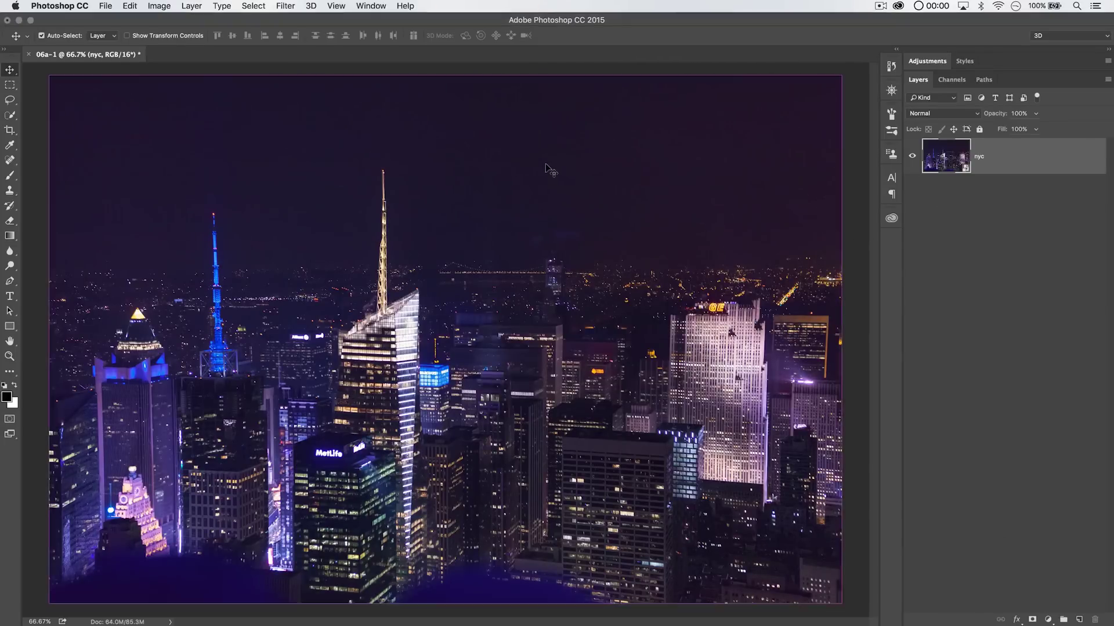
# - Inspect the night sky at 100% and 200%, panning toward the spire and bridge
pyautogui.press('super+1')
pyautogui.moveTo(546, 132); pyautogui.dragTo(473, 330)
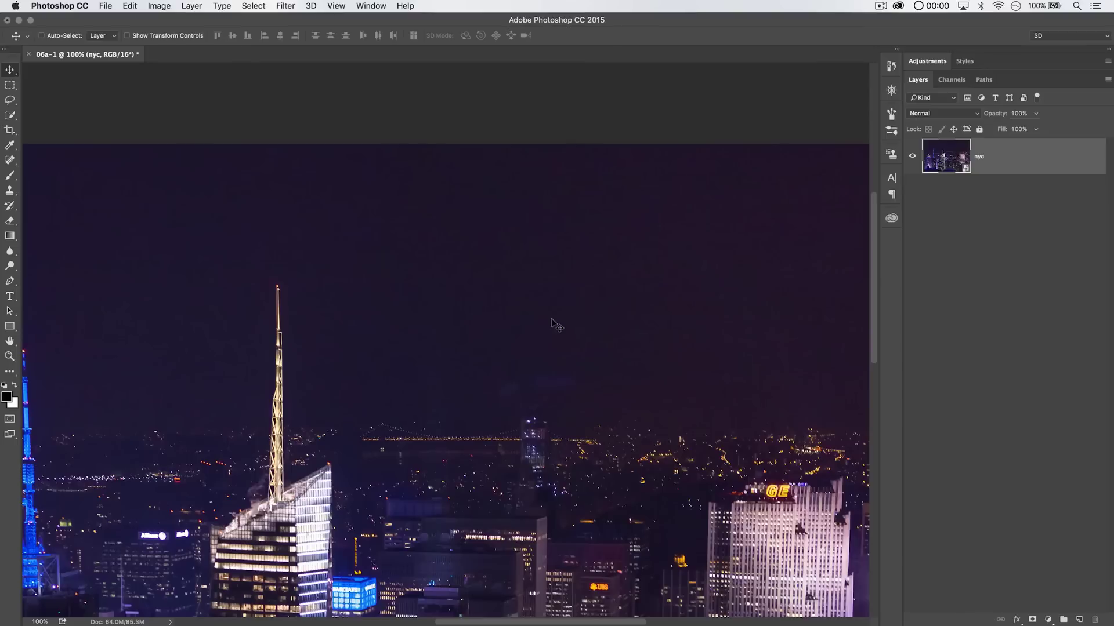
pyautogui.press('super+equal')
pyautogui.moveTo(525, 294); pyautogui.dragTo(597, 231)
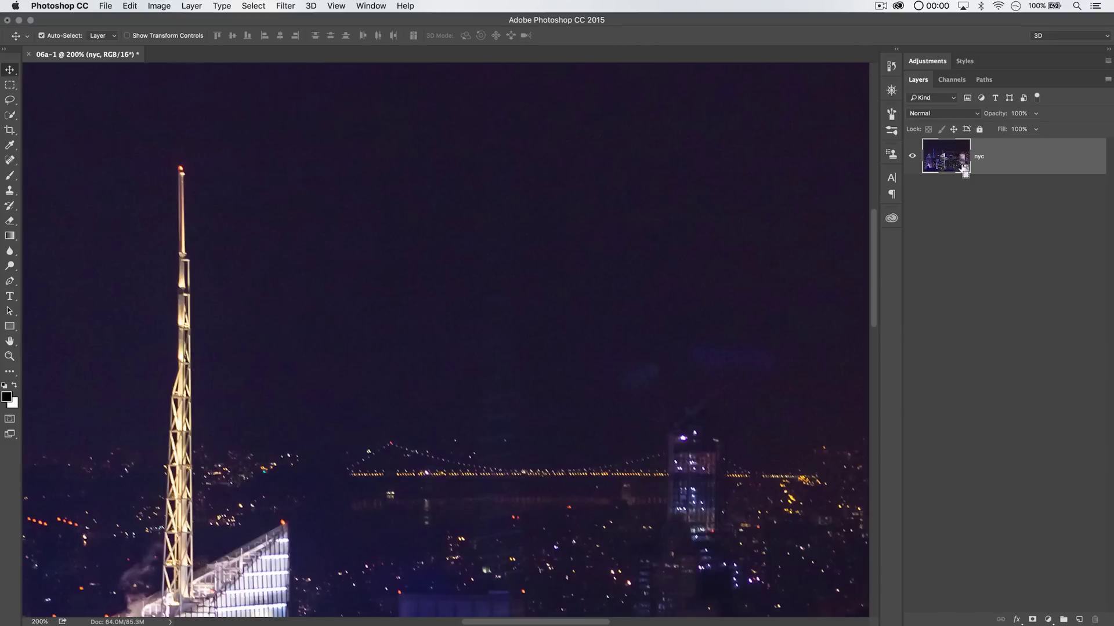
# - Toggle the last change to compare before and after, zoom back out, and open the Filter menu
pyautogui.hotkey('ctrl', 'z')
pyautogui.hotkey('ctrl', '-')
pyautogui.hotkey('ctrl', '-')
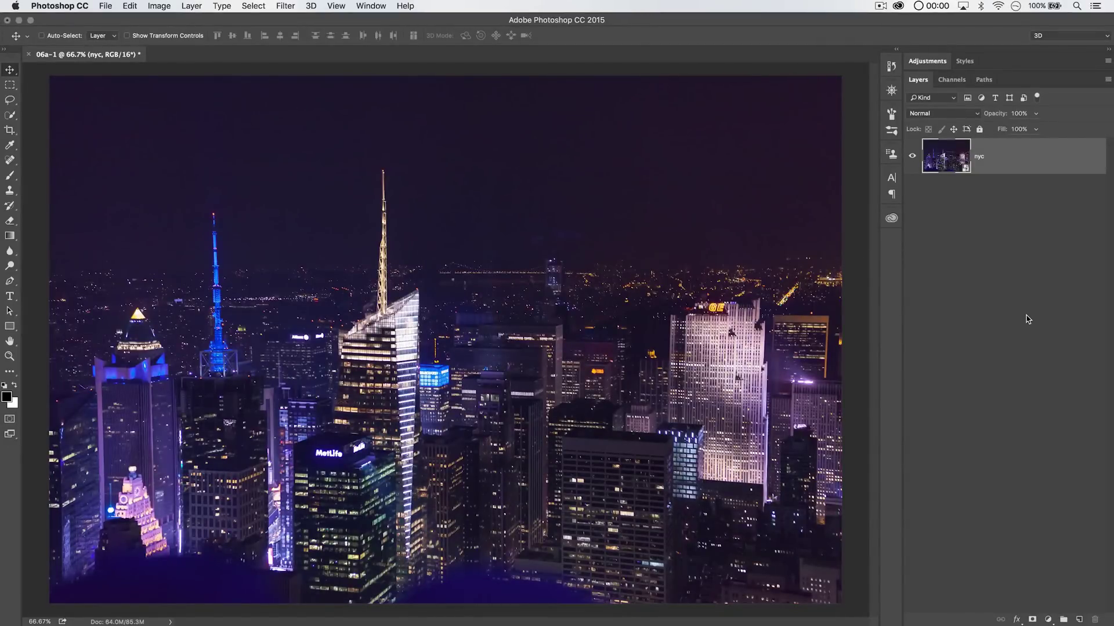
pyautogui.click(284, 6)
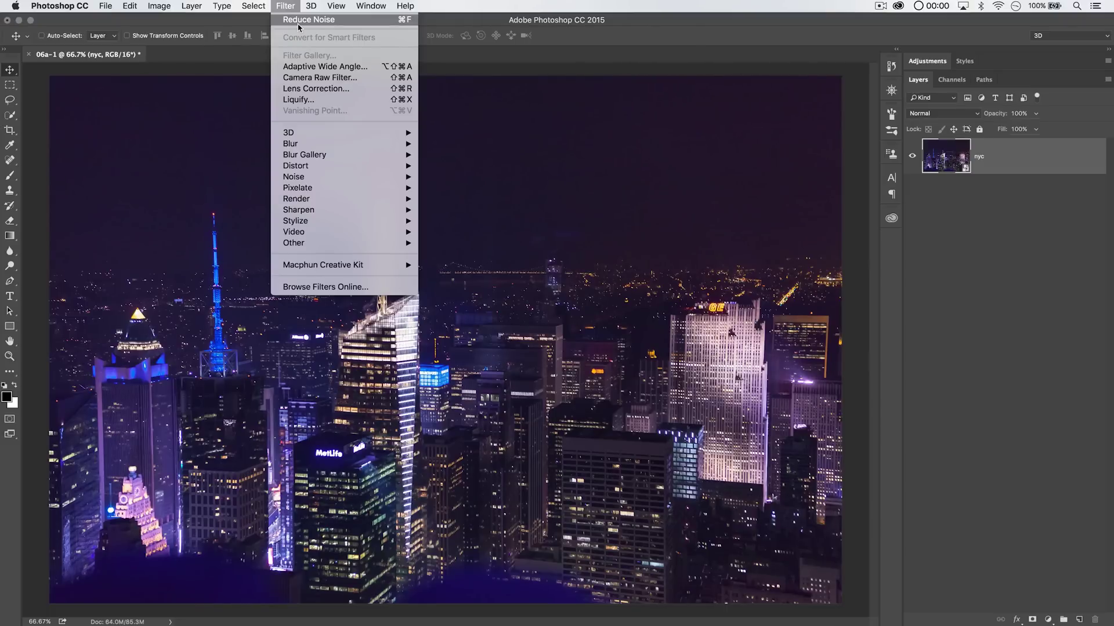
# - Close the Filter menu twice, leaving Reduce Noise unapplied
pyautogui.click(299, 22)
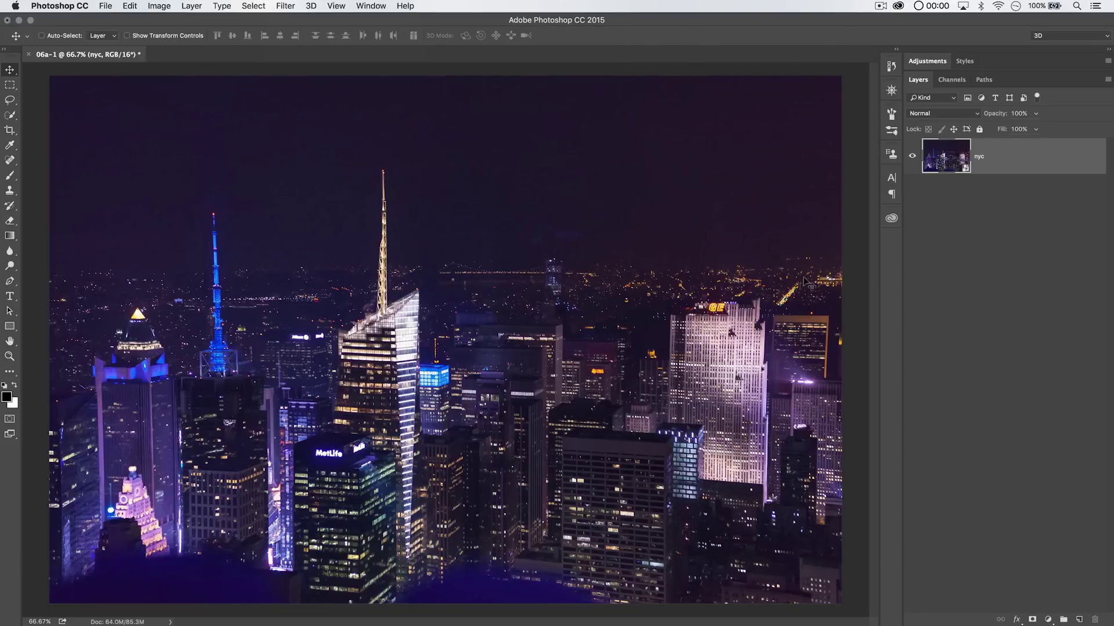
pyautogui.click(253, 6)
pyautogui.click(988, 325)
# - Click empty space in the Layers panel so the nyc layer is no longer selected
pyautogui.click(967, 354)
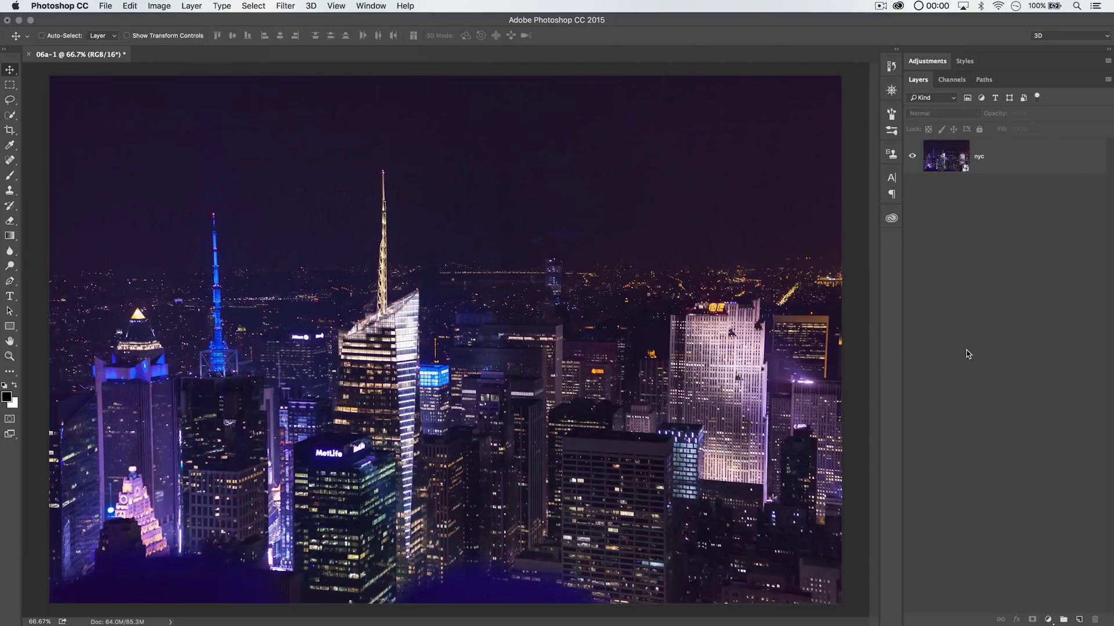